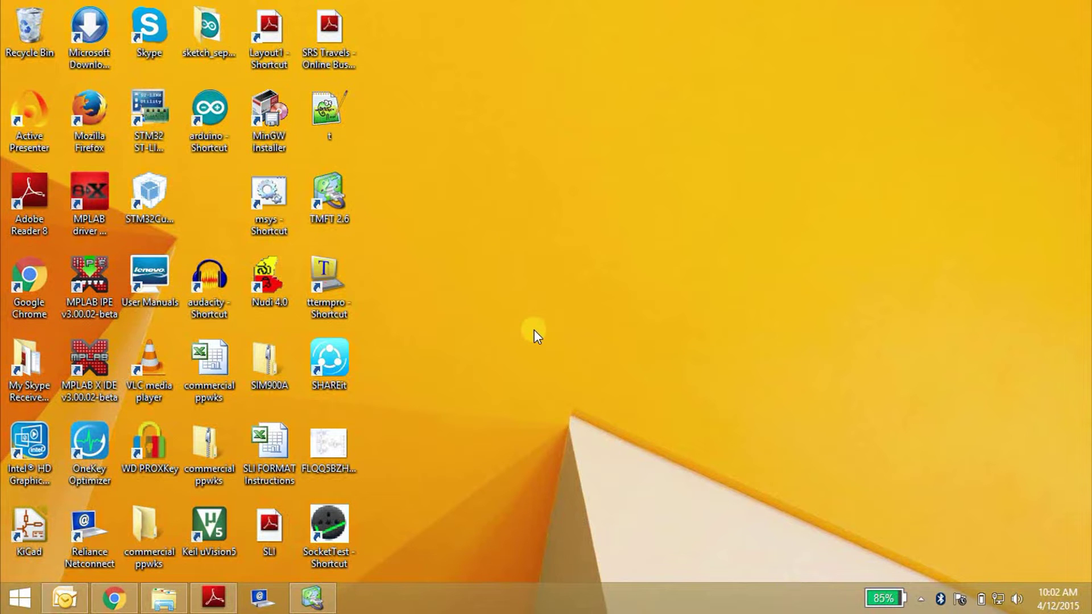
# - Send an AT check from the TMFT terminal and get OK from the SIM900 modem
pyautogui.click(319, 593)
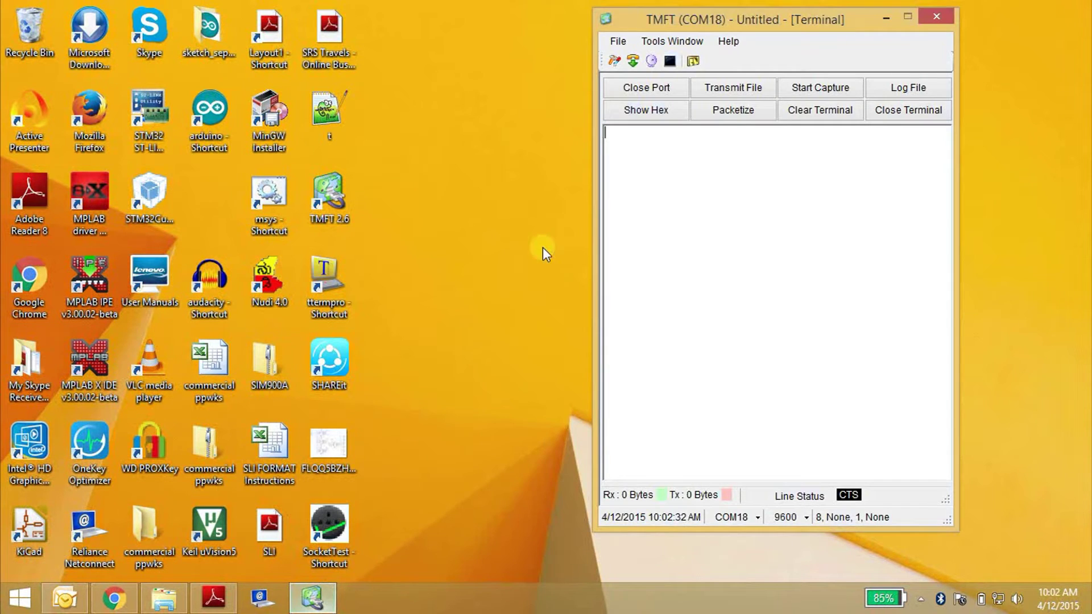
pyautogui.press('Return')
pyautogui.write('AT')
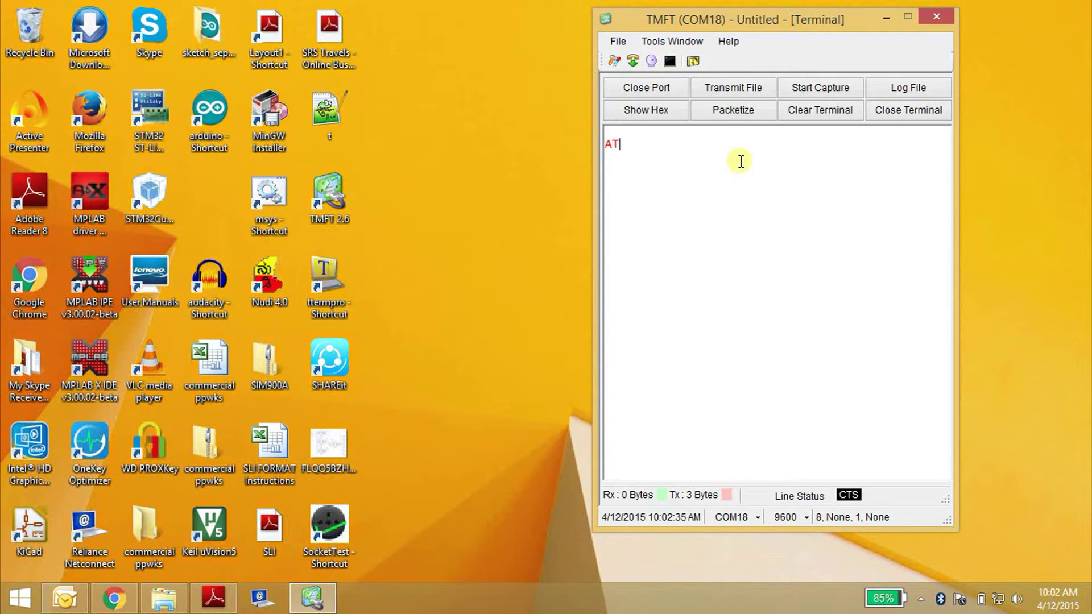
pyautogui.press('Return')
pyautogui.hotkey('alt', 'Tab')
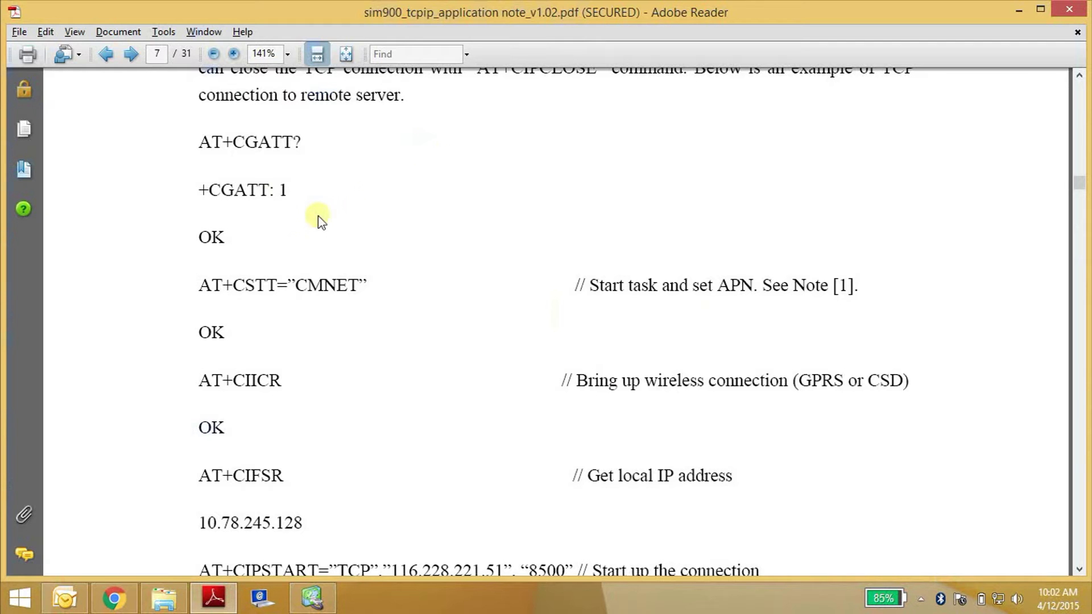
pyautogui.scroll(-2, 399, 243)
pyautogui.scroll(1, 400, 242)
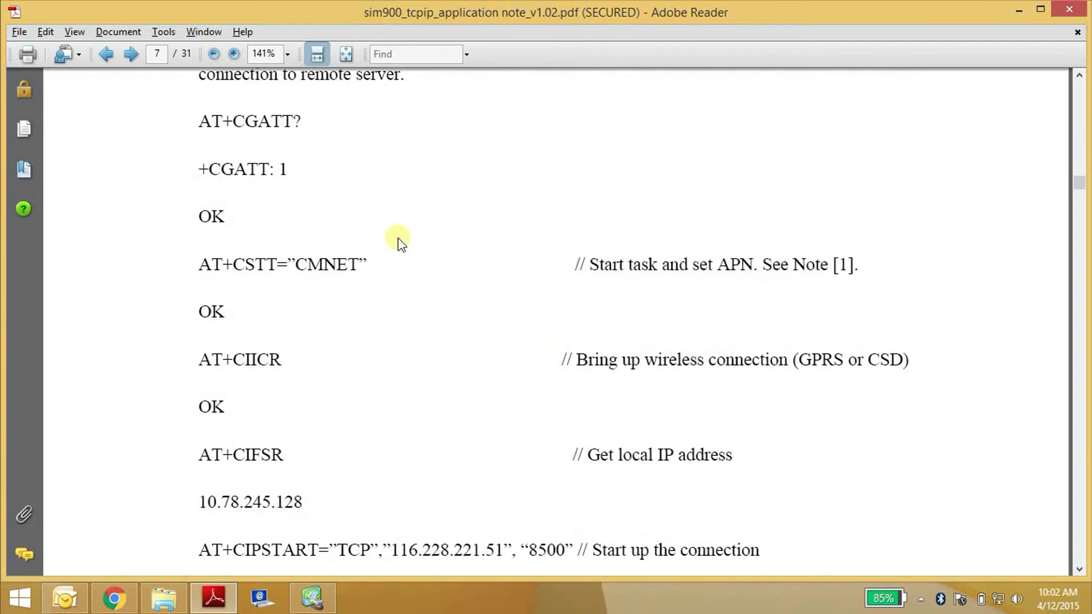
# - Highlight the AT+CSTT="CMNET" and AT+CIICR lines in the application note's TCP client example
pyautogui.click(368, 264)
pyautogui.moveTo(201, 265); pyautogui.dragTo(373, 265)
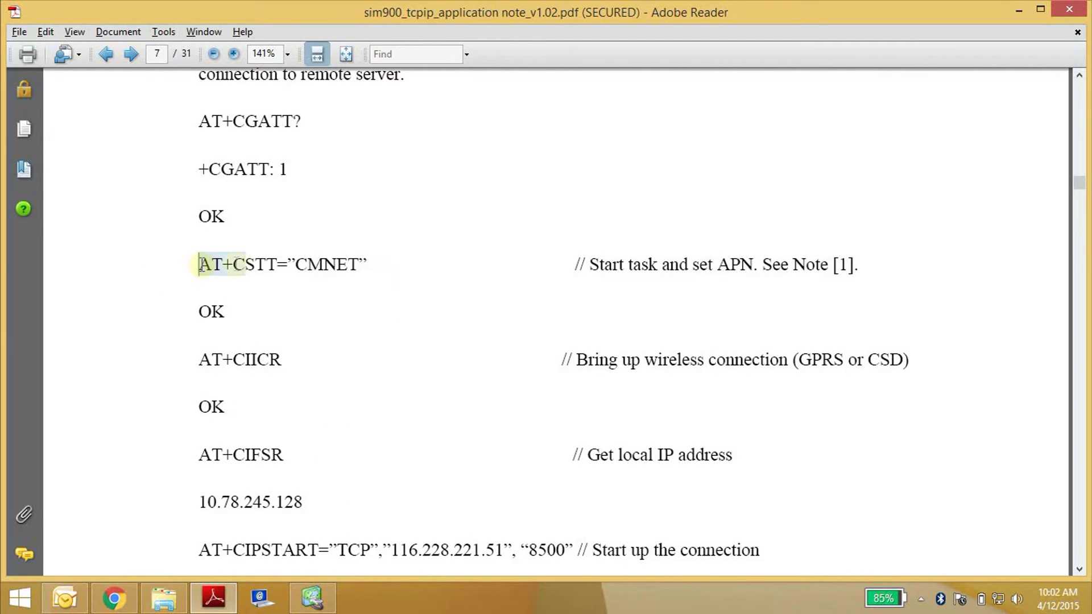
pyautogui.click(373, 265)
pyautogui.scroll(-1, 370, 358)
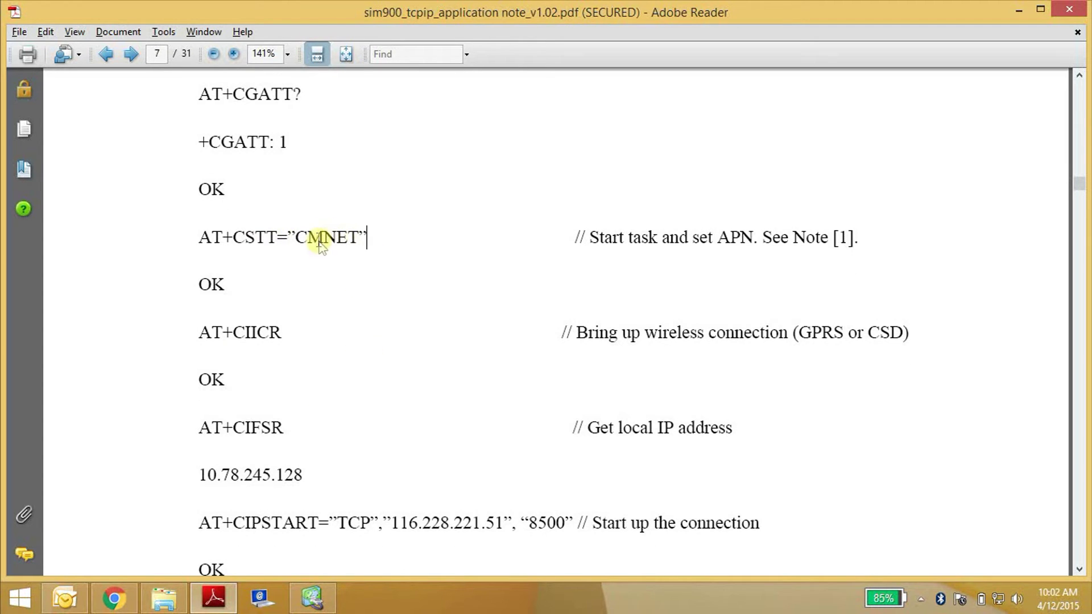
pyautogui.moveTo(282, 334); pyautogui.dragTo(183, 327)
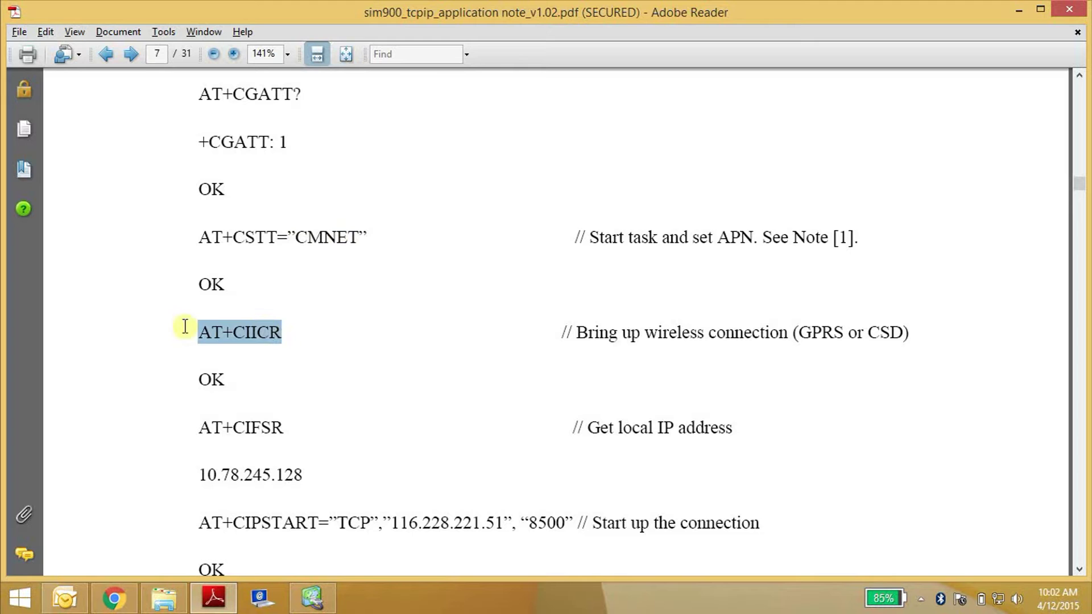
pyautogui.click(325, 337)
pyautogui.scroll(-3, 325, 337)
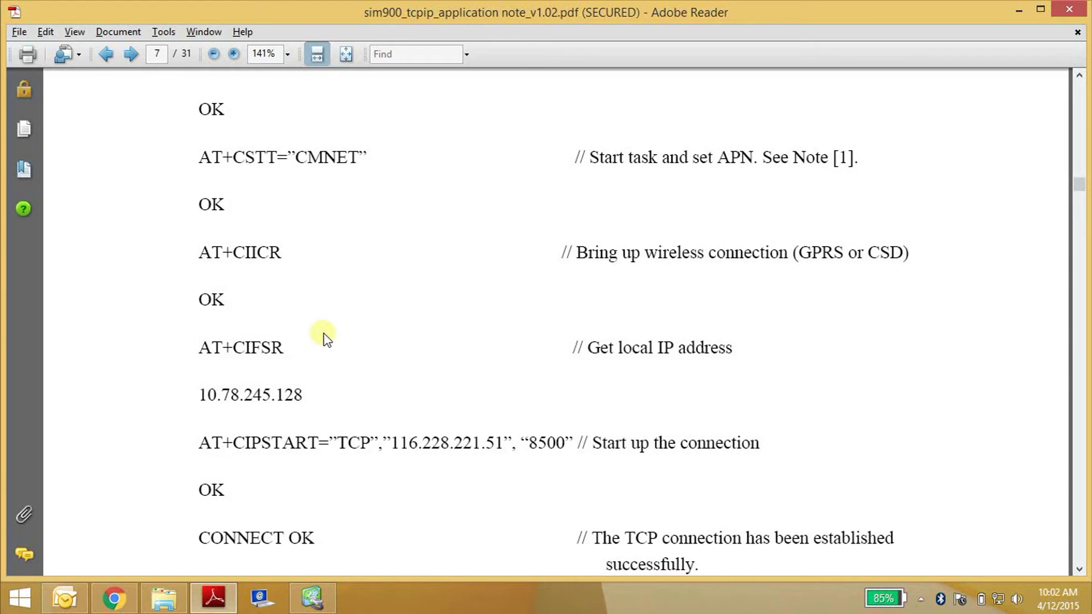
# - Send AT+CIFSR in TMFT, returning the local IP 100.70.174.239
pyautogui.hotkey('alt', 'Tab')
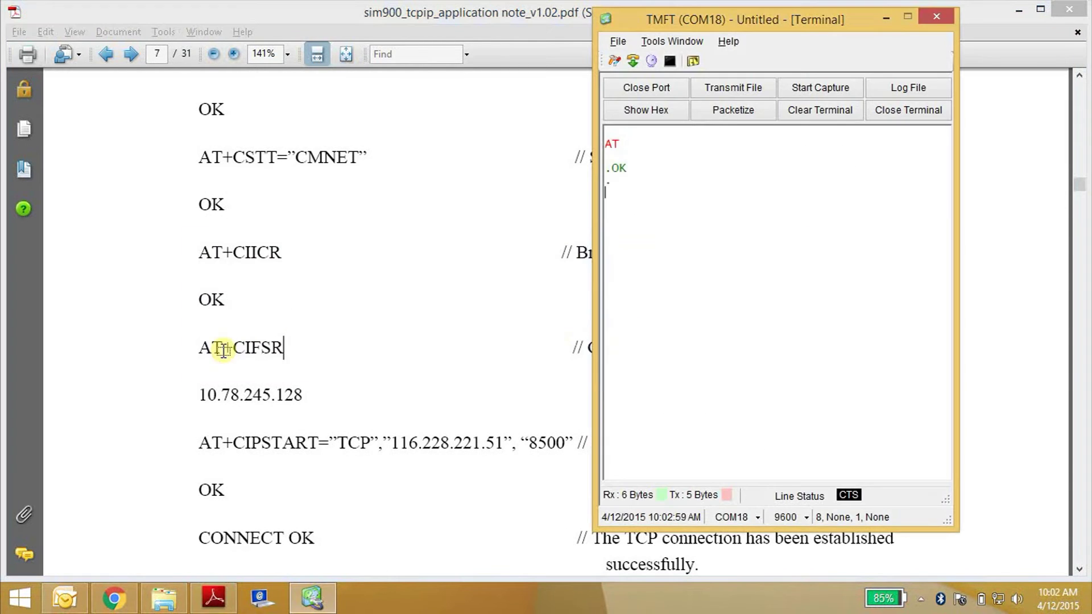
pyautogui.write('AT')
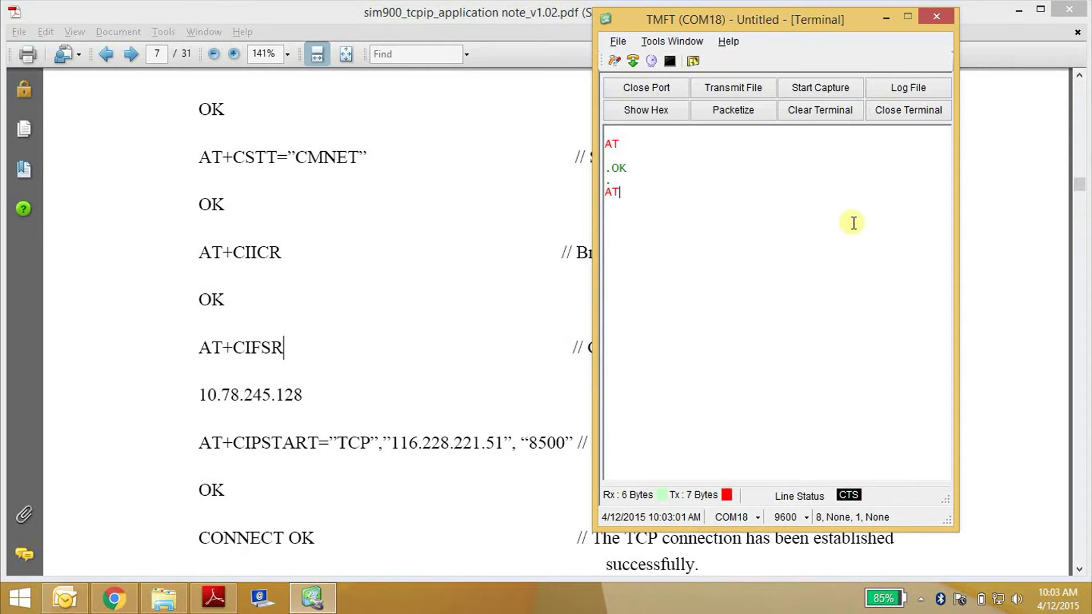
pyautogui.write('+CIFSR')
pyautogui.press('Return')
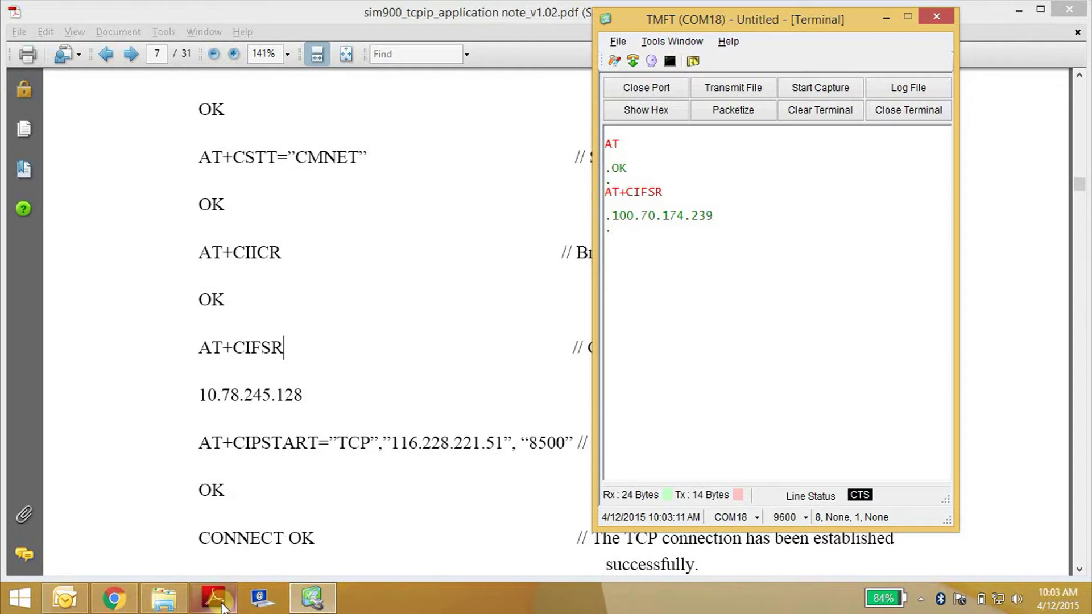
pyautogui.click(308, 393)
pyautogui.scroll(-5, 312, 390)
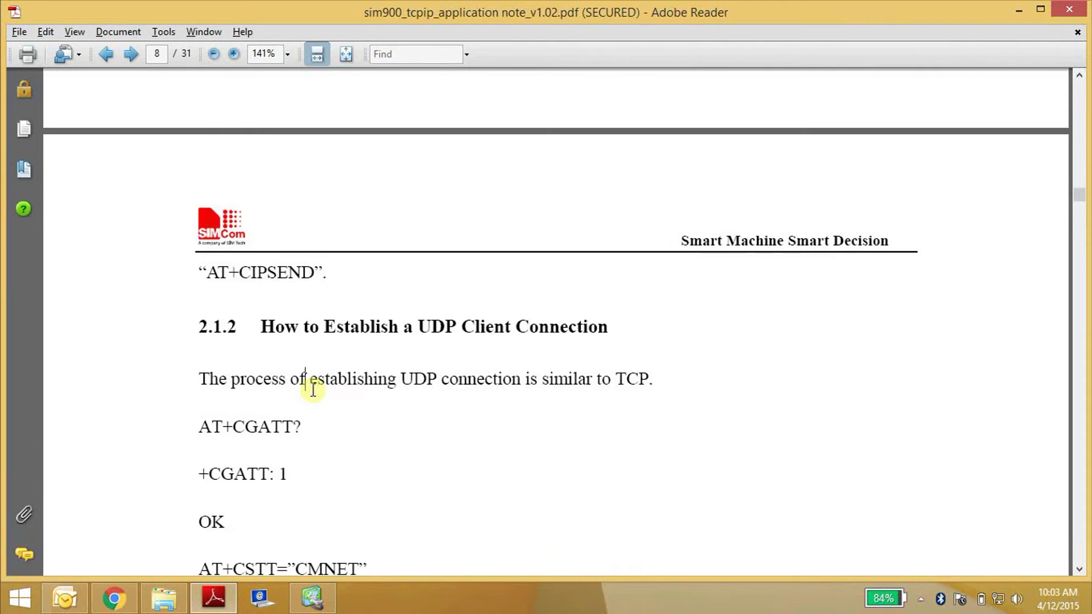
pyautogui.scroll(-5, 313, 390)
pyautogui.scroll(-5, 313, 391)
pyautogui.scroll(-5, 312, 389)
pyautogui.scroll(5, 312, 389)
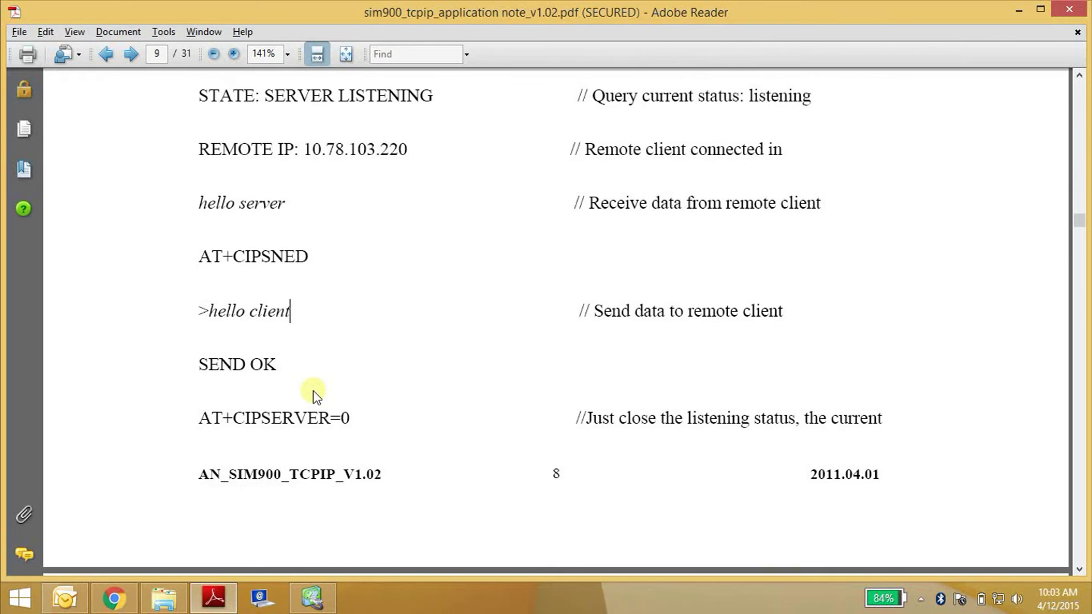
pyautogui.scroll(-5, 312, 394)
pyautogui.scroll(-5, 312, 390)
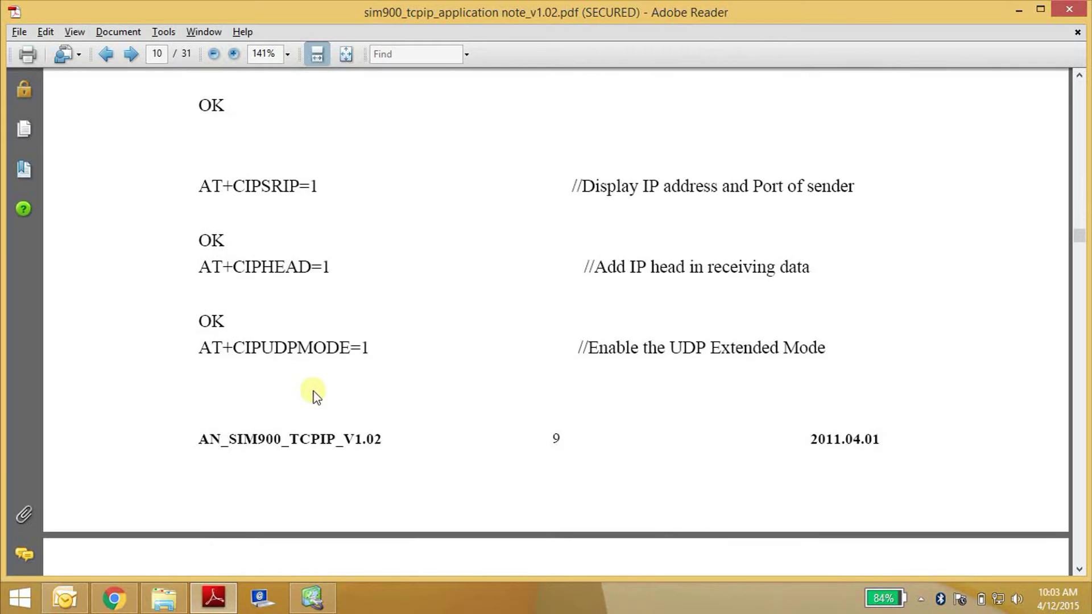
pyautogui.scroll(-5, 312, 390)
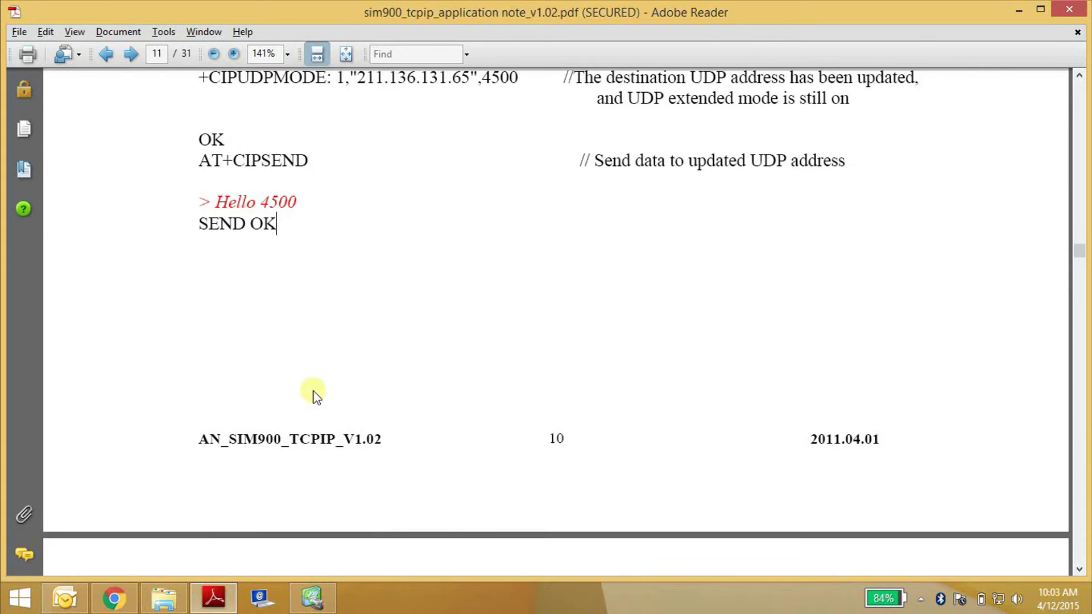
pyautogui.scroll(-5, 313, 390)
pyautogui.scroll(-5, 312, 390)
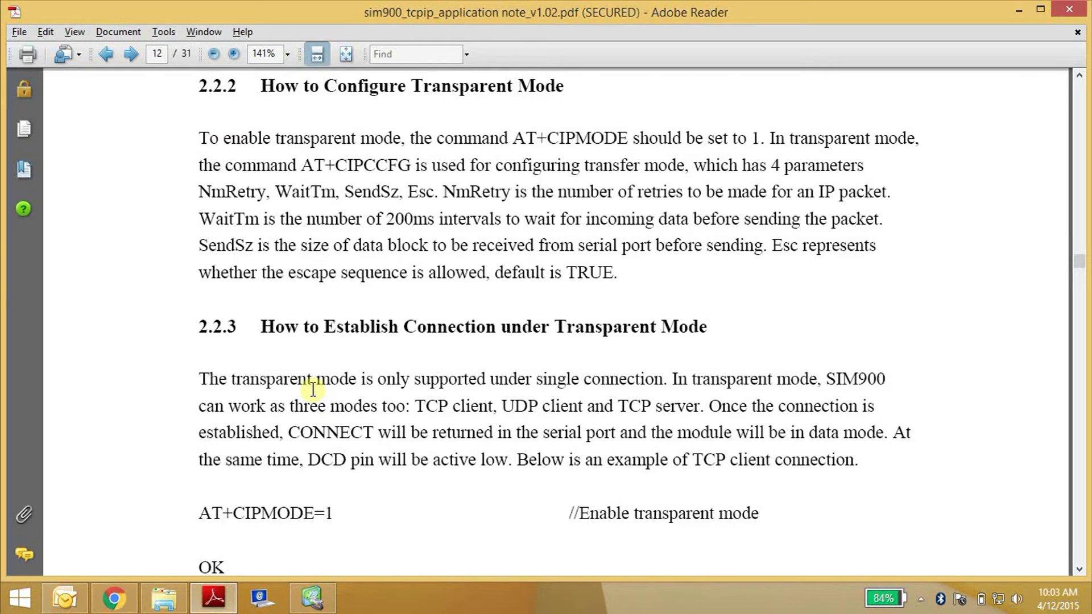
pyautogui.scroll(-5, 313, 390)
pyautogui.scroll(-5, 312, 390)
pyautogui.scroll(-5, 313, 390)
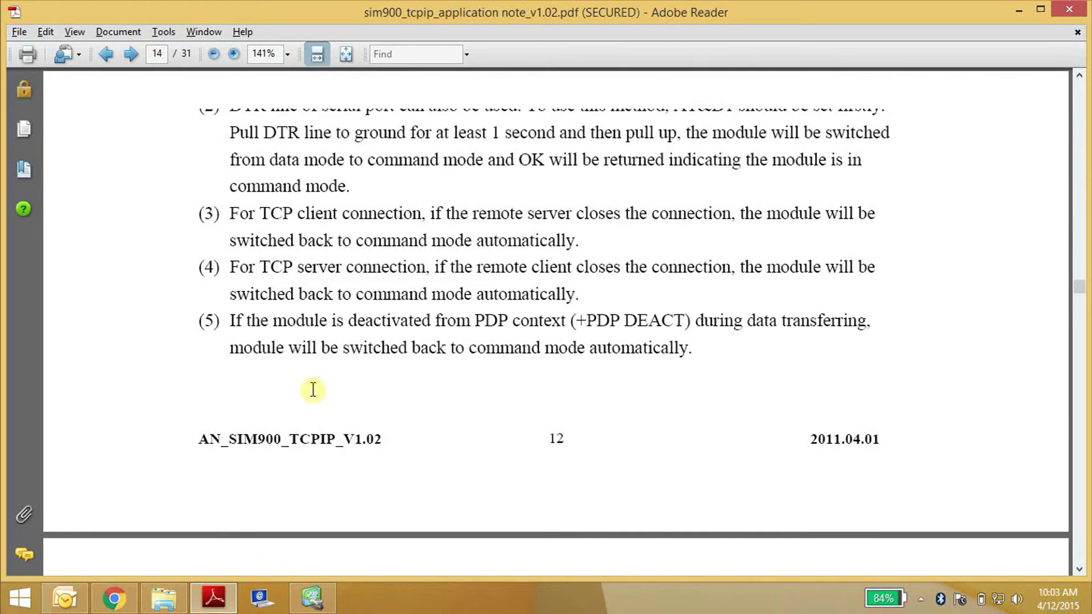
pyautogui.scroll(1, 312, 389)
pyautogui.scroll(-10, 312, 391)
pyautogui.scroll(-5, 313, 390)
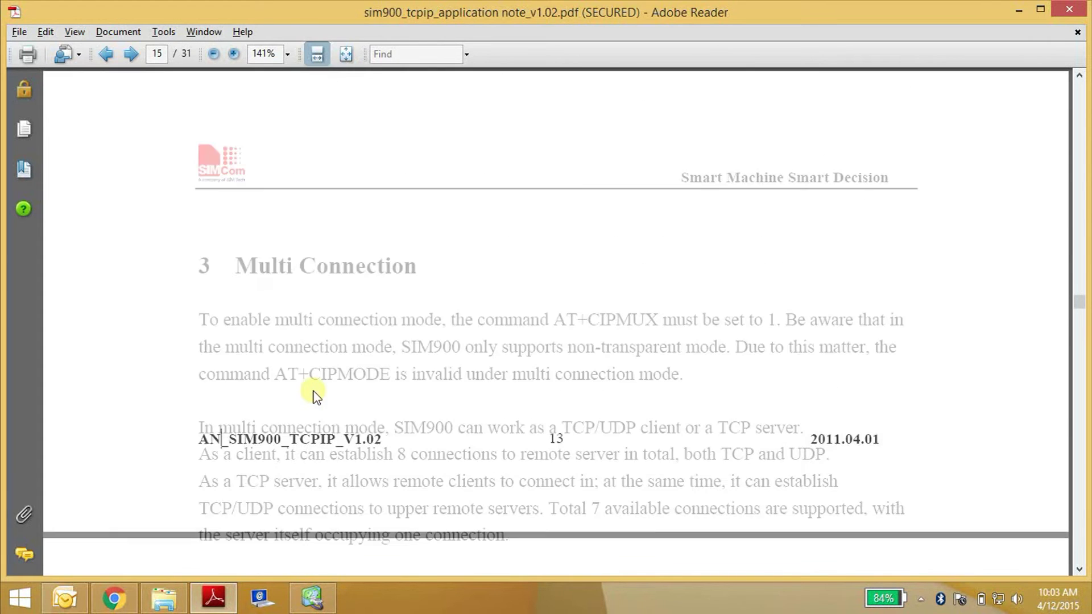
pyautogui.scroll(-5, 313, 390)
pyautogui.scroll(-5, 312, 390)
pyautogui.scroll(-5, 313, 395)
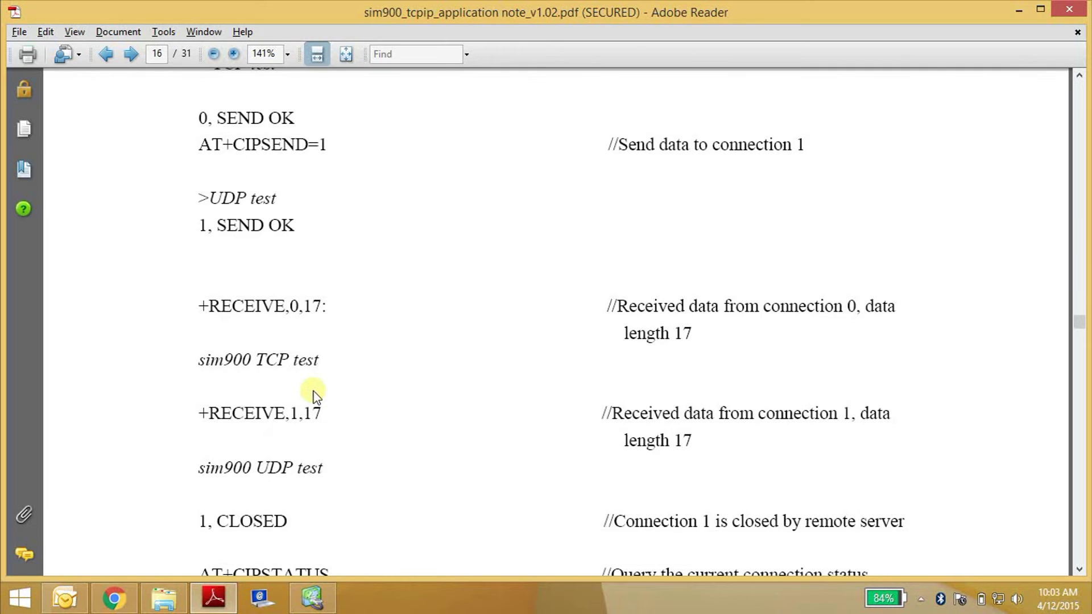
pyautogui.scroll(-7, 313, 394)
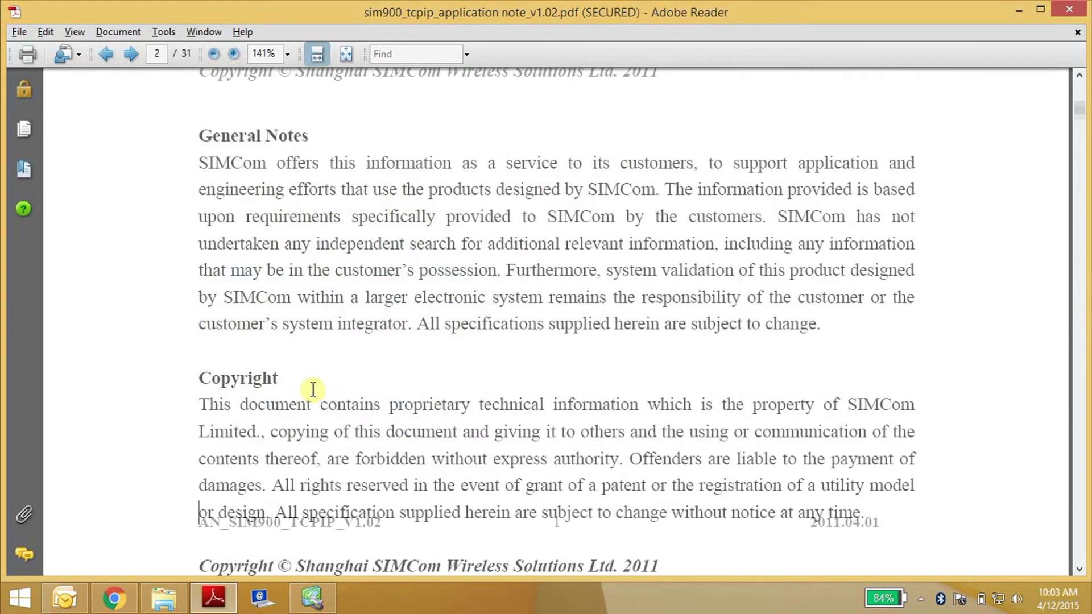
pyautogui.scroll(-7, 312, 394)
pyautogui.scroll(-5, 313, 395)
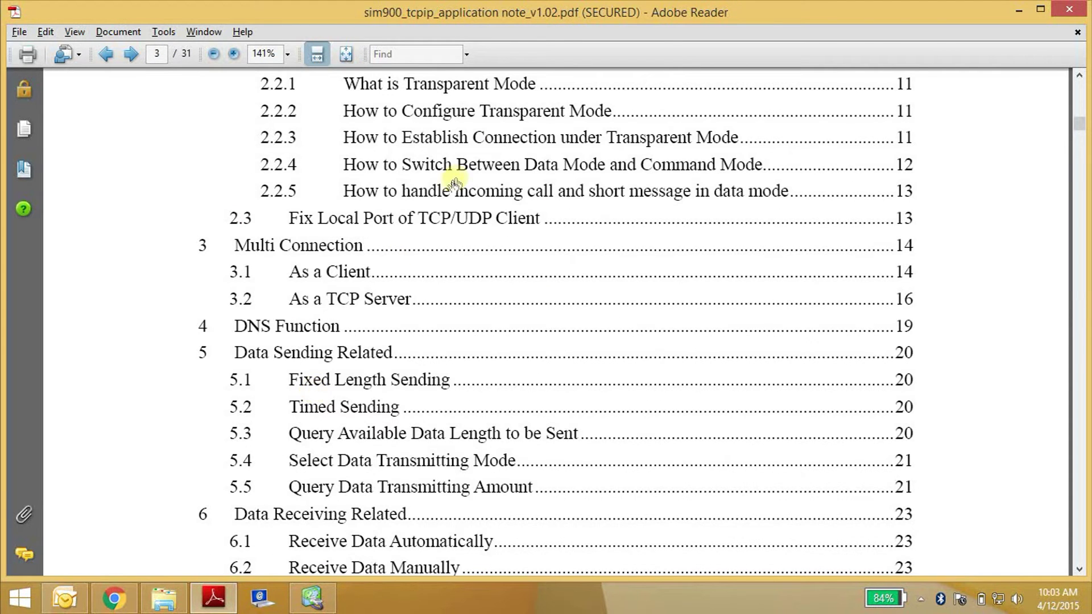
pyautogui.scroll(1, 457, 183)
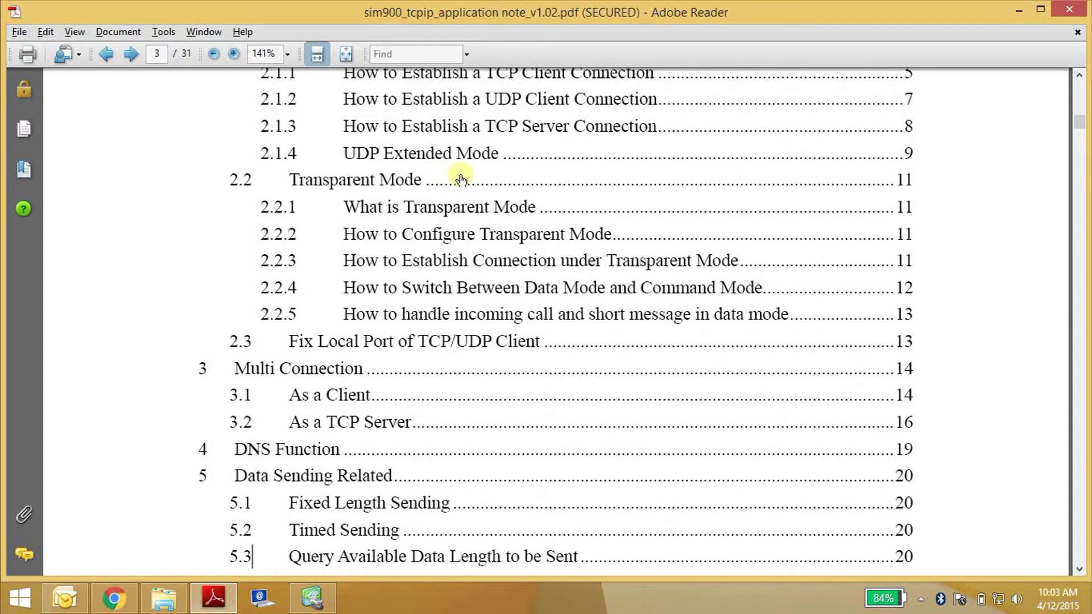
# - Jump to section 2.1.3, the TCP server example using AT+CIPSERVER=1,1234
pyautogui.click(488, 125)
pyautogui.scroll(-1, 476, 371)
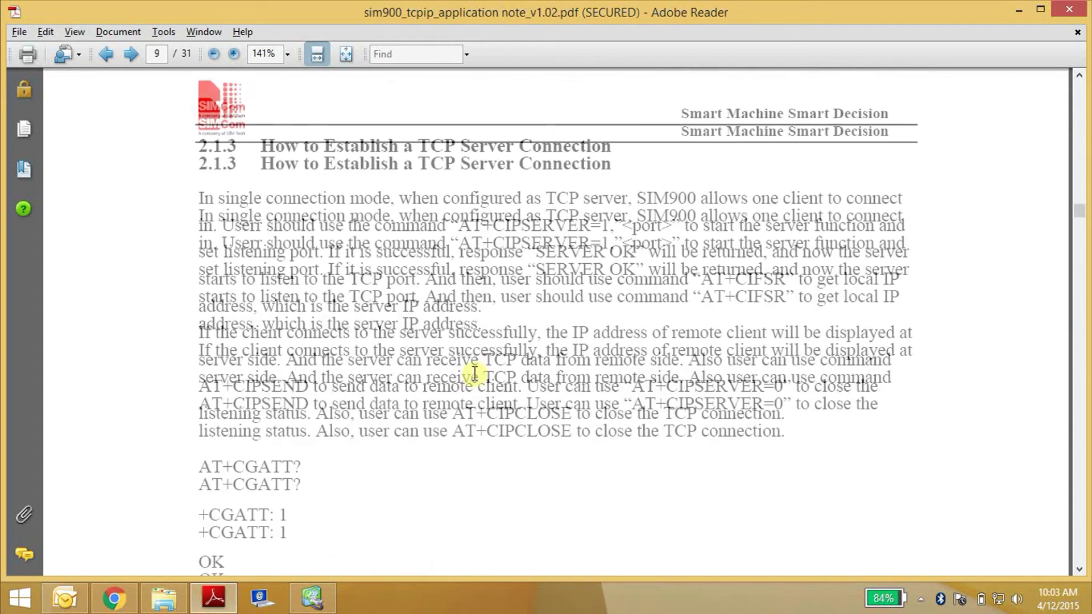
pyautogui.scroll(-1, 472, 373)
pyautogui.hotkey('alt', 'Tab')
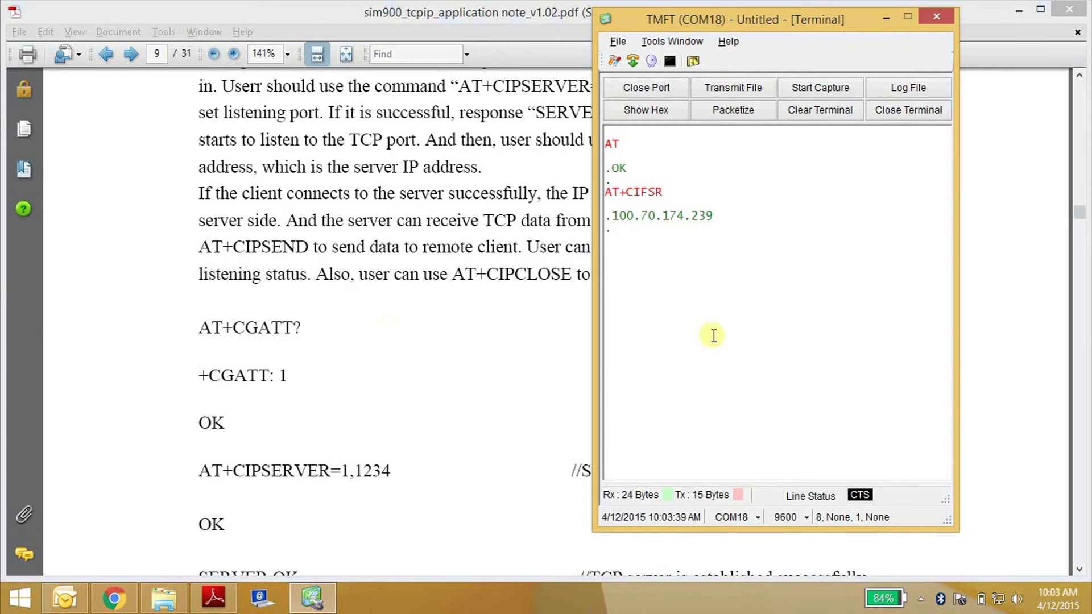
pyautogui.write('AT+CGATT?')
# - Start the server with AT+CIPSERVER=1,1234 and confirm AT+CIPSTATUS reports SERVER LISTENING
pyautogui.press('Return')
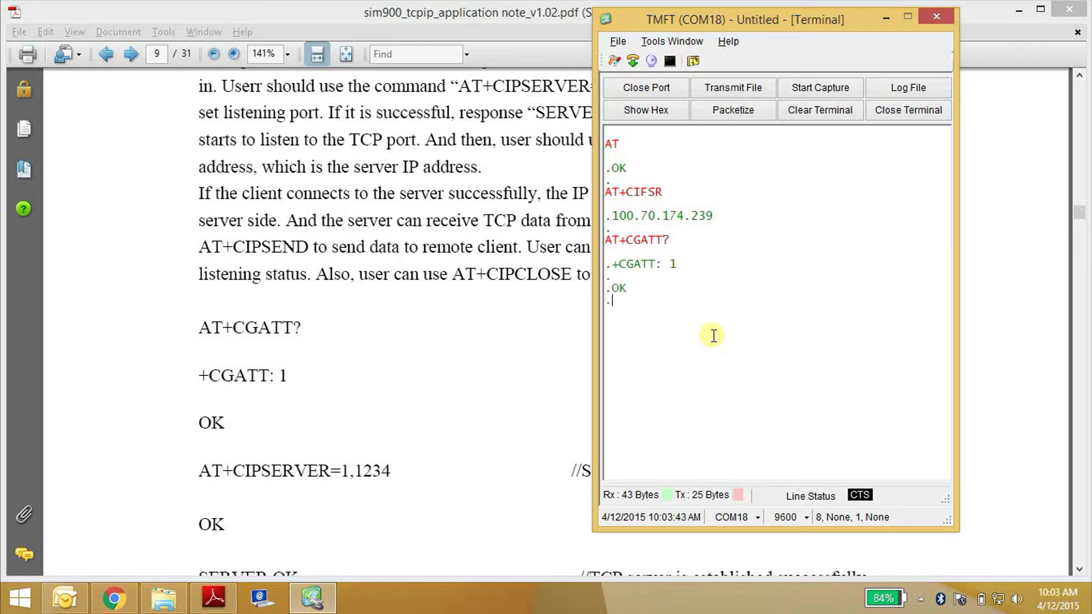
pyautogui.write('AT+C')
pyautogui.write('IPSERV')
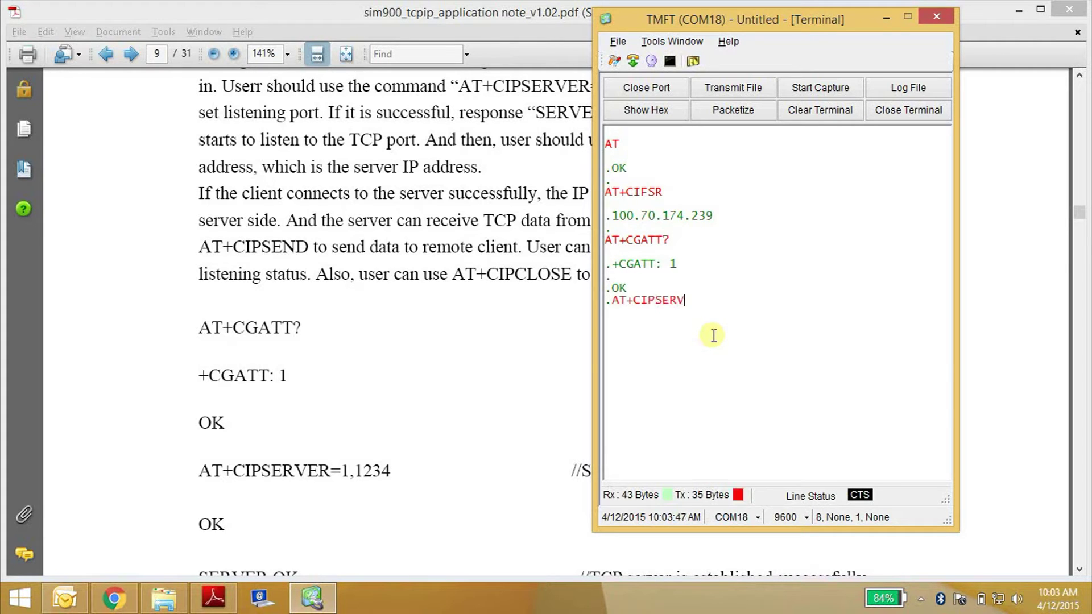
pyautogui.write('ER=')
pyautogui.write('1,123')
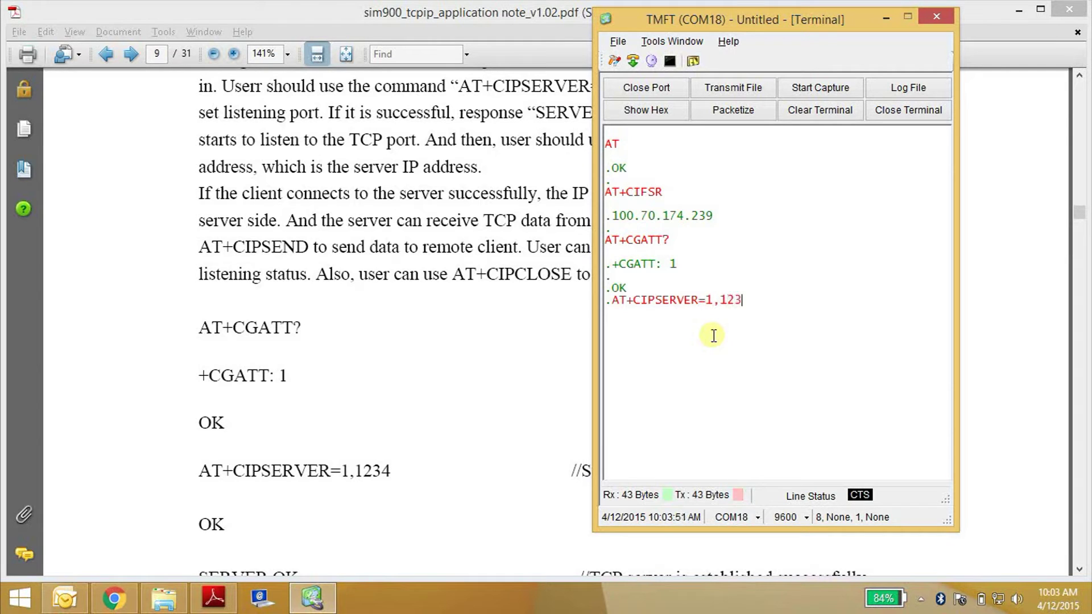
pyautogui.write('4')
pyautogui.press('Return')
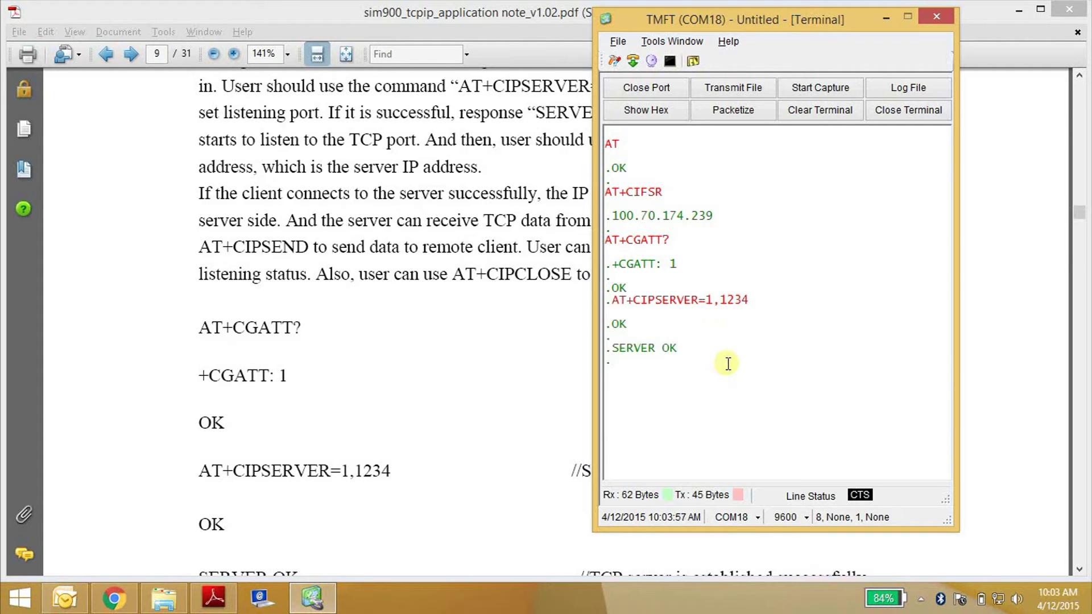
pyautogui.press('Return')
pyautogui.write('AT+CI')
pyautogui.write('PSTATUS')
pyautogui.press('Return')
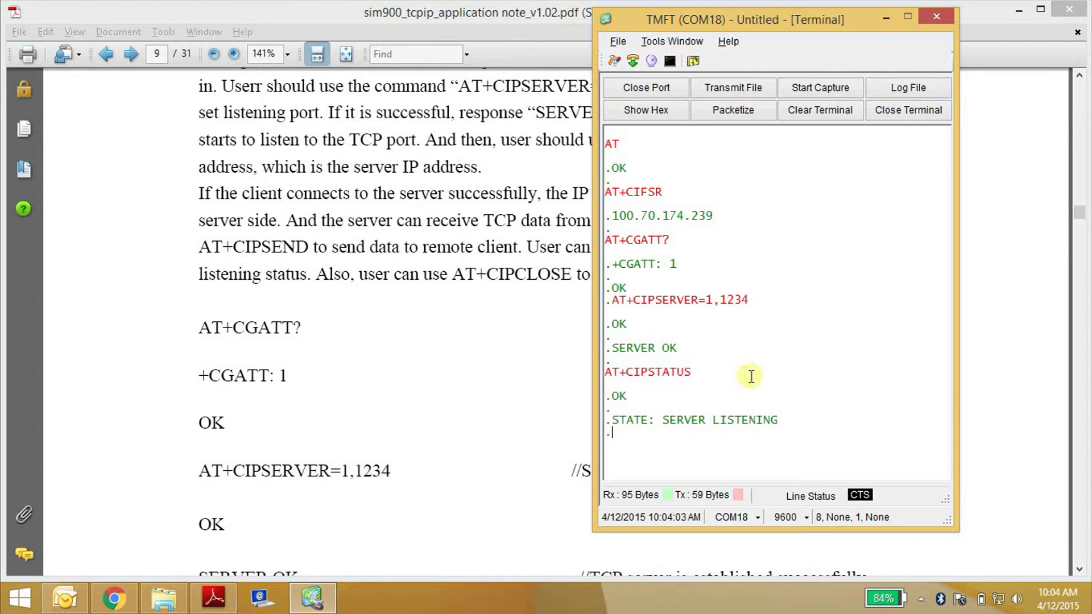
pyautogui.doubleClick(734, 299)
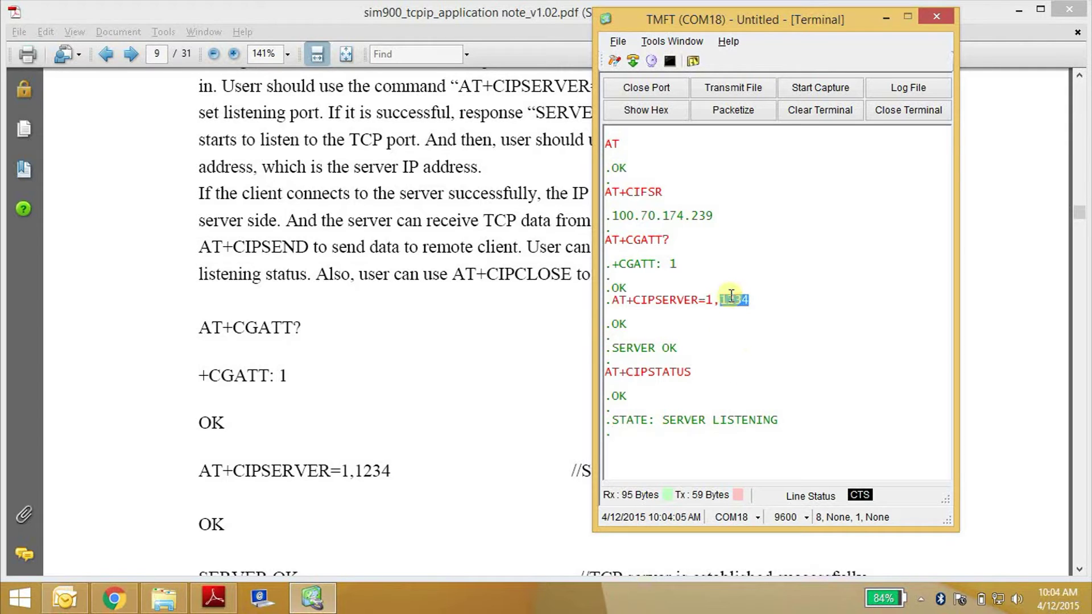
pyautogui.click(793, 465)
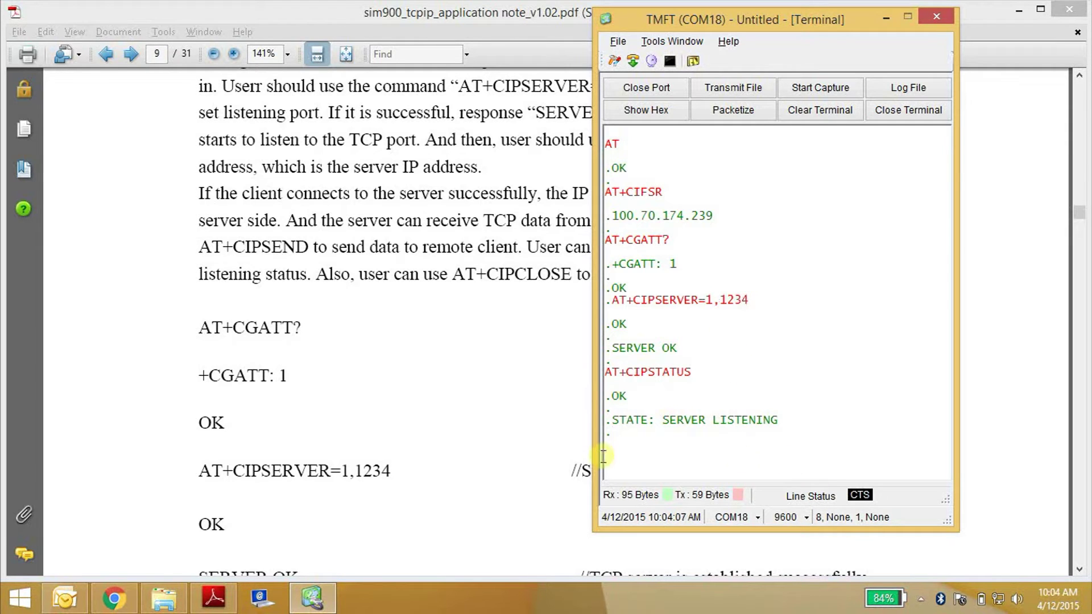
pyautogui.click(424, 367)
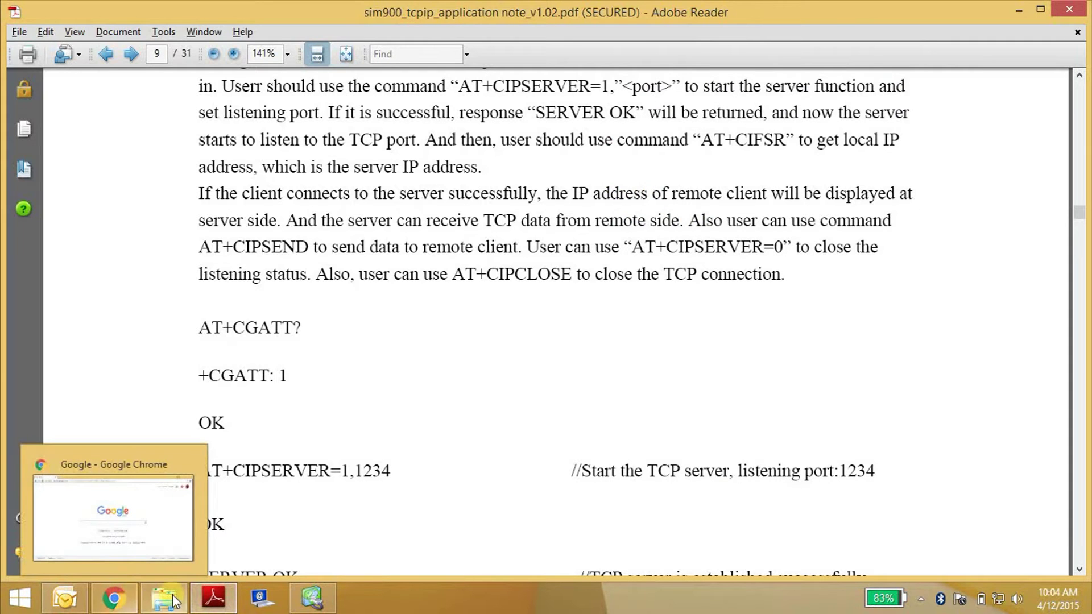
pyautogui.click(119, 599)
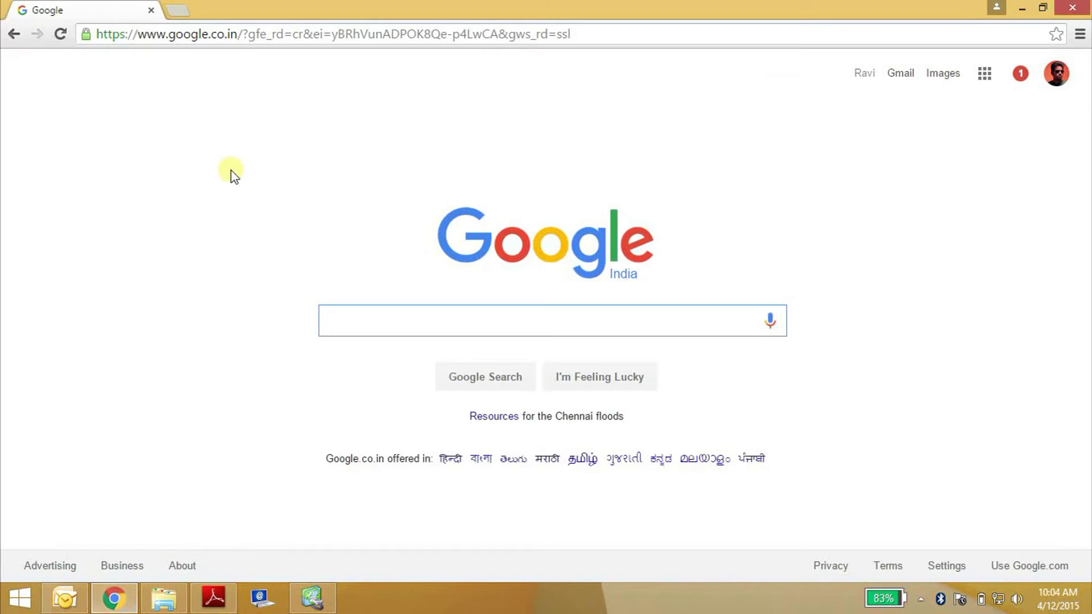
pyautogui.click(150, 37)
pyautogui.click(346, 321)
pyautogui.write('my ip add')
pyautogui.write('ress')
pyautogui.press('Return')
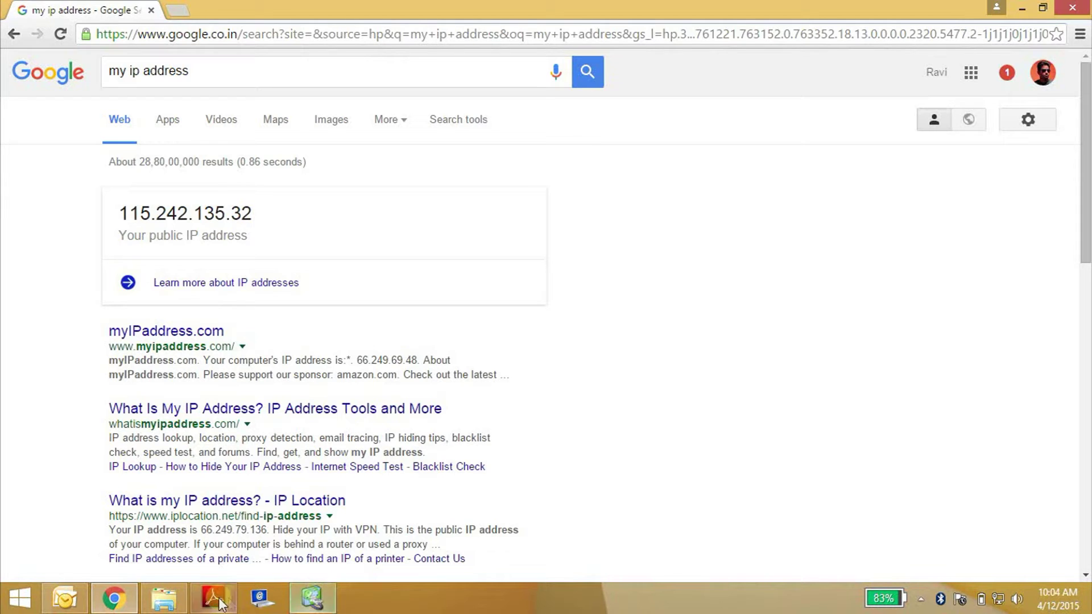
pyautogui.moveTo(213, 597)
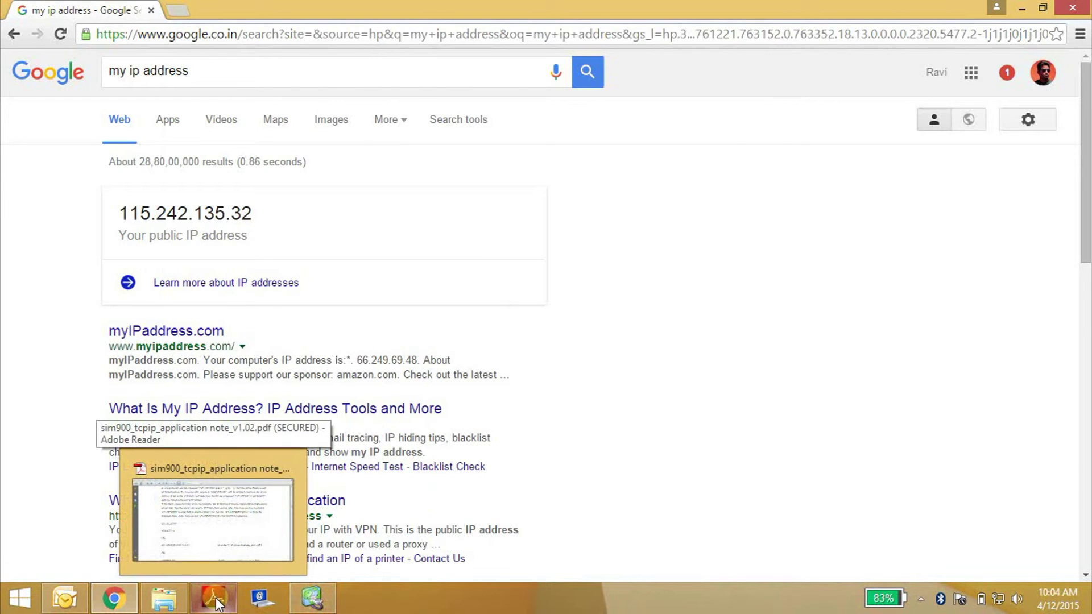
# - Highlight the modem's IP address 100.70.174.239 in the TMFT terminal
pyautogui.click(217, 604)
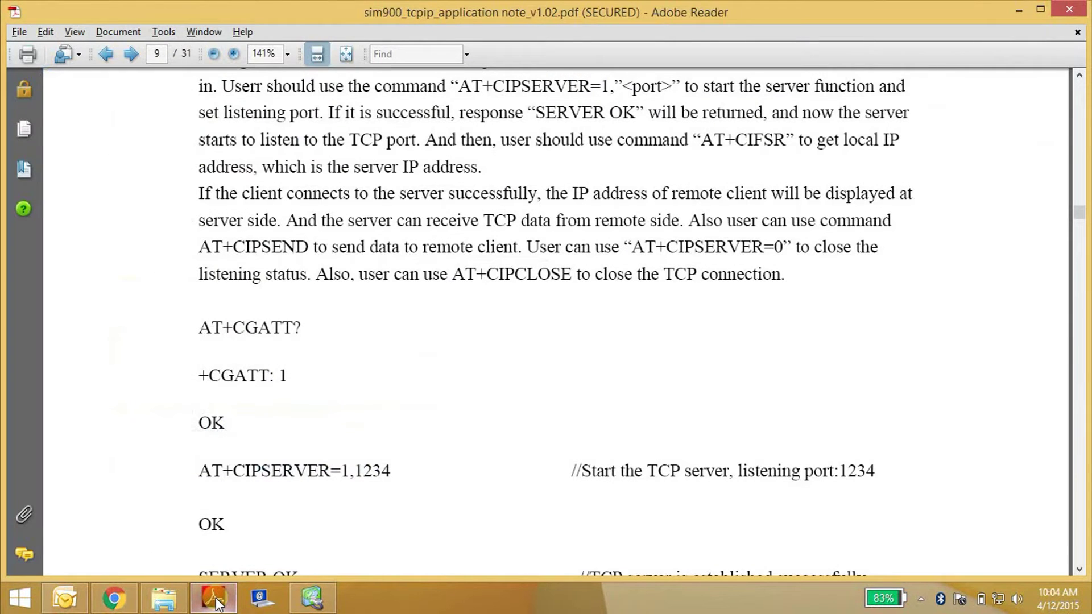
pyautogui.click(310, 602)
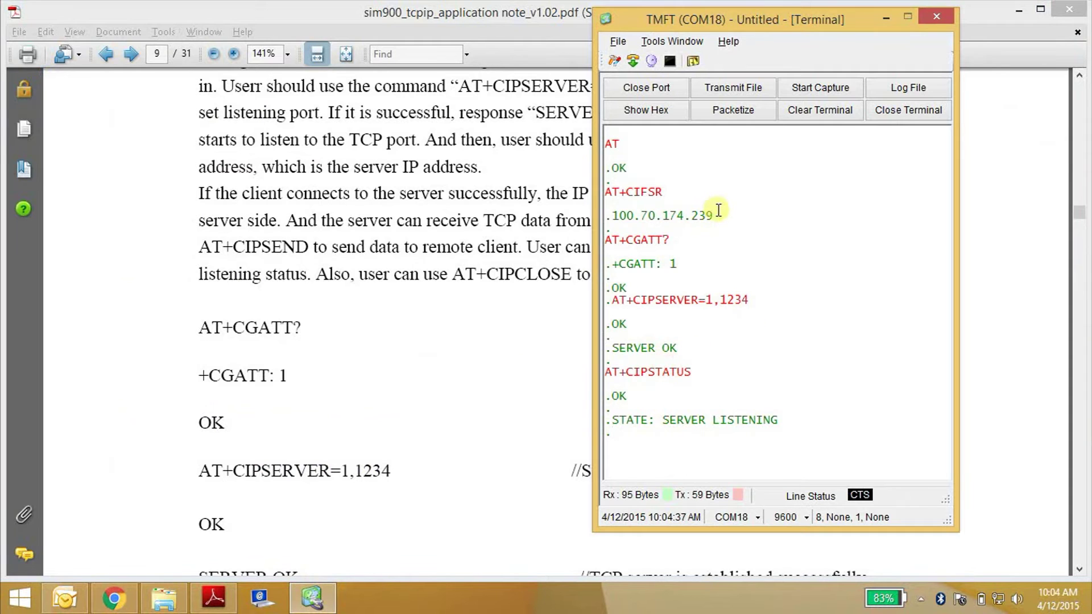
pyautogui.moveTo(715, 215); pyautogui.dragTo(613, 215)
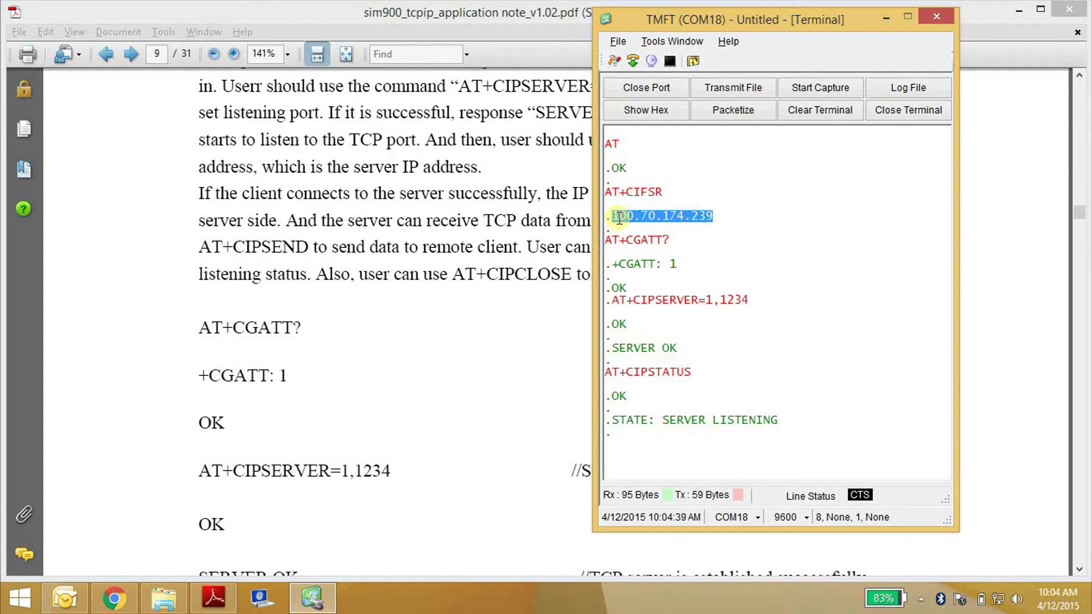
pyautogui.click(734, 217)
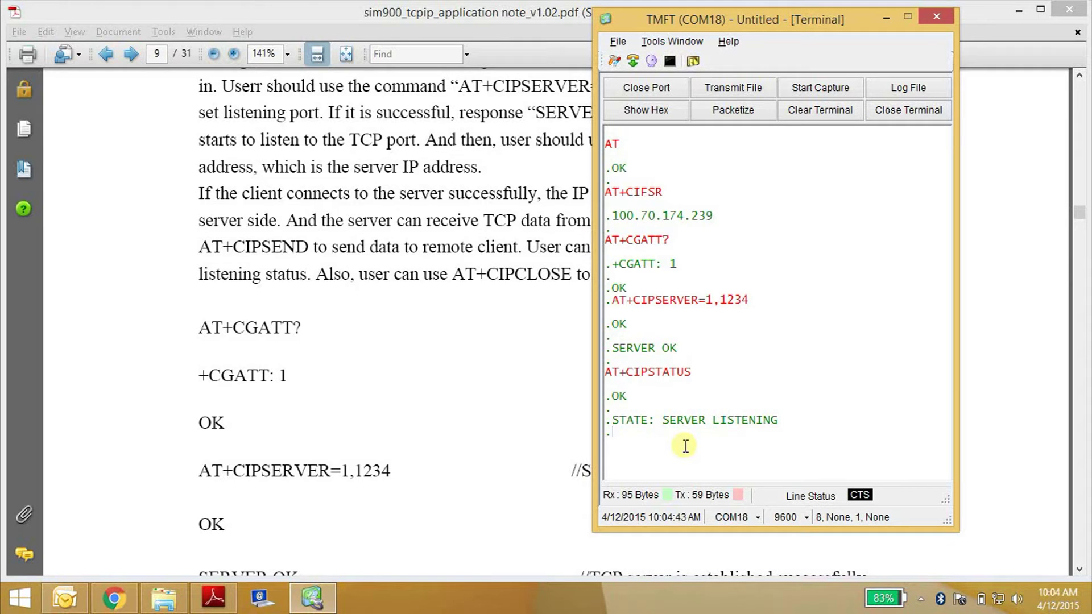
# - Send two empty lines to the modem, then show the Windows desktop
pyautogui.press('Return')
pyautogui.press('Return')
pyautogui.click(735, 369)
pyautogui.press('super+d')
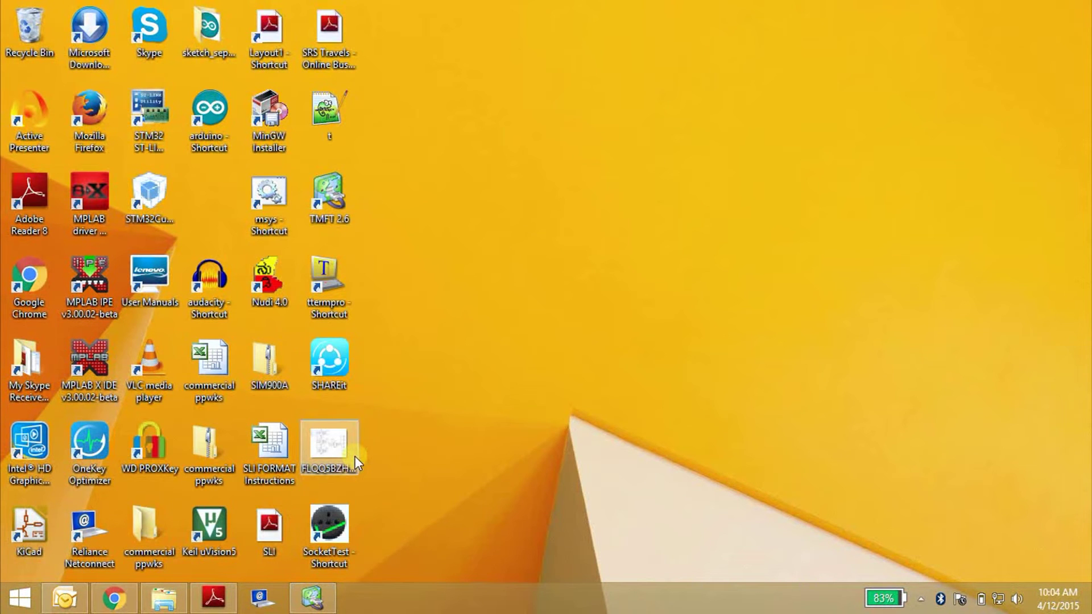
# - Launch SocketTest and start its server listening on port 747 instead of 21
pyautogui.doubleClick(351, 521)
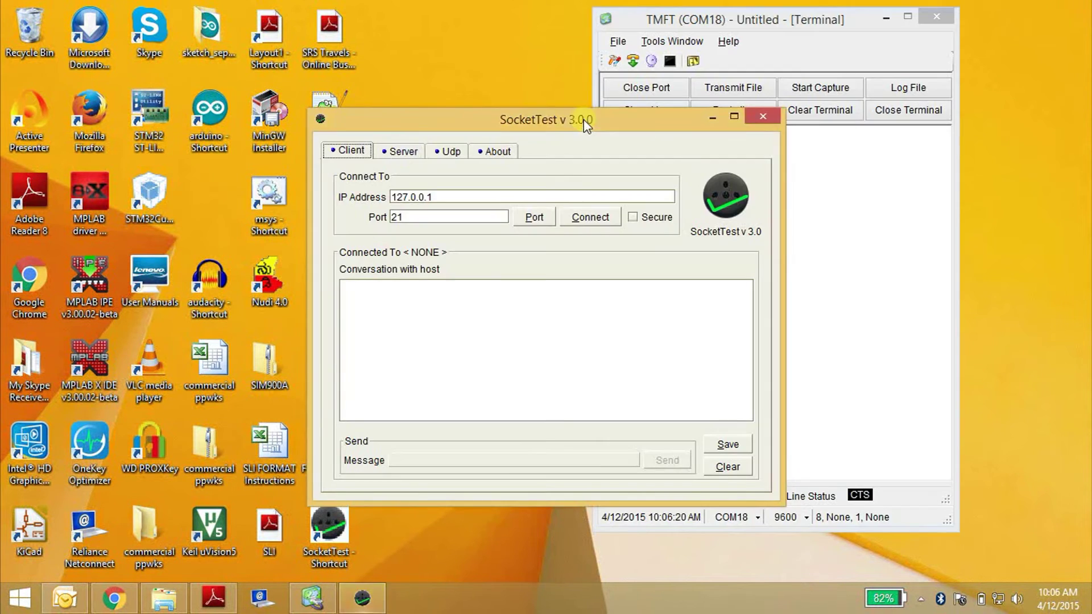
pyautogui.moveTo(549, 119); pyautogui.dragTo(357, 104)
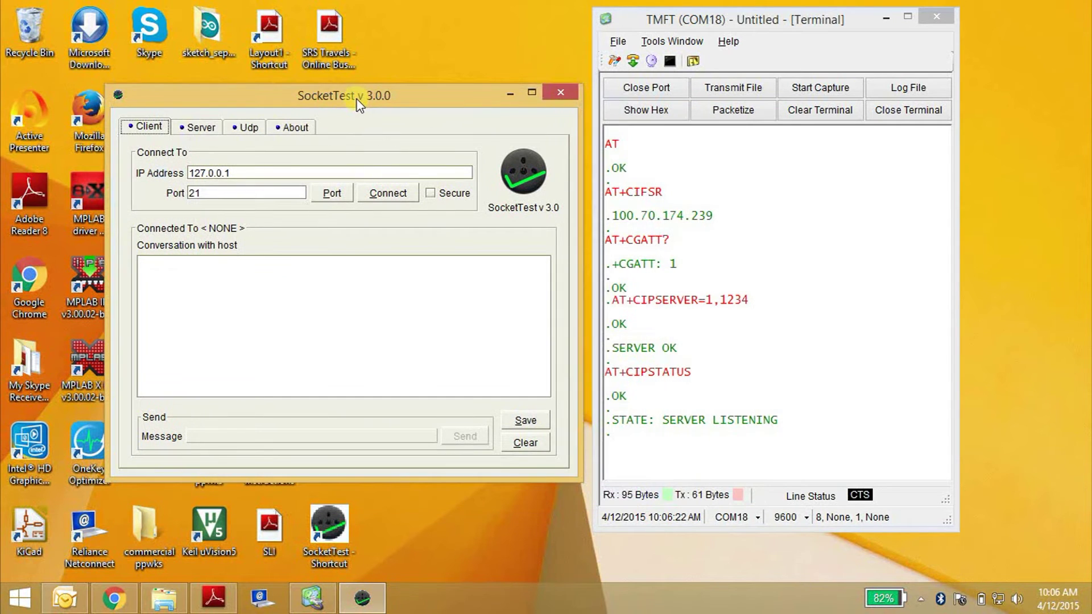
pyautogui.click(202, 127)
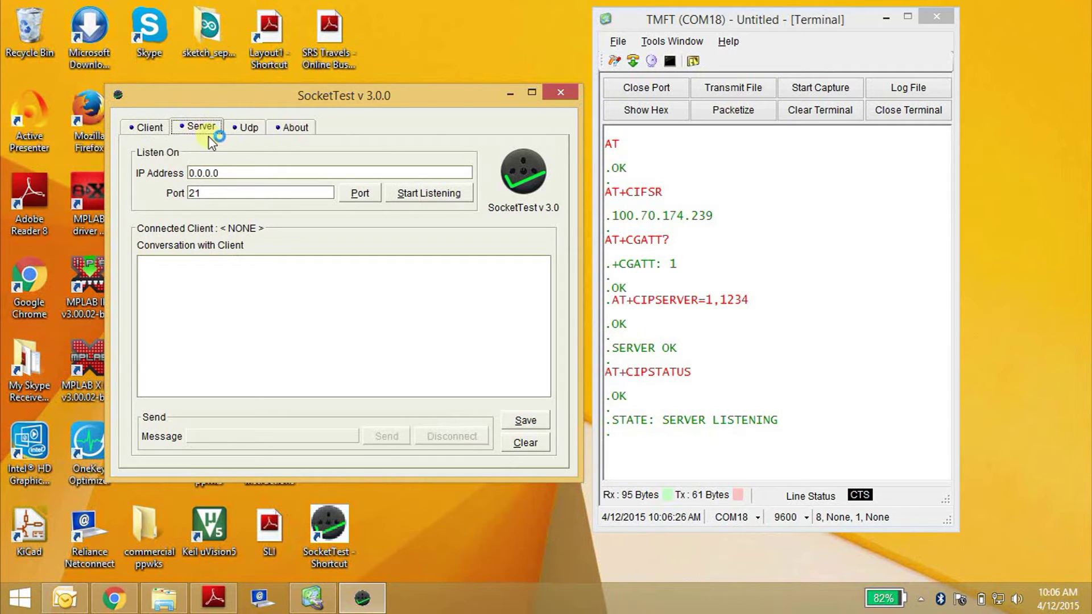
pyautogui.click(229, 174)
pyautogui.doubleClick(223, 195)
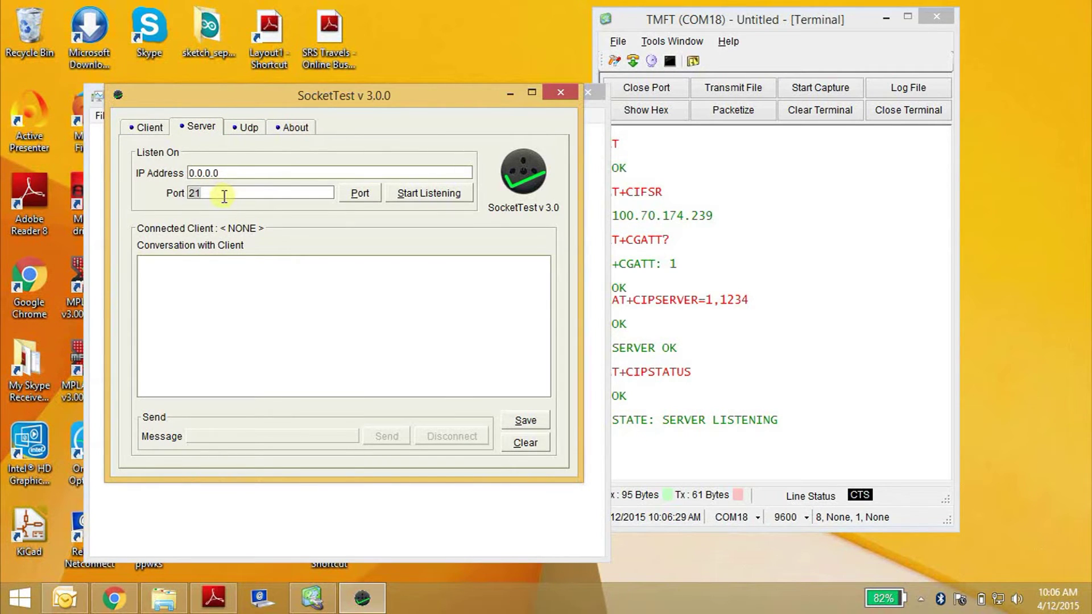
pyautogui.write('747')
pyautogui.click(408, 195)
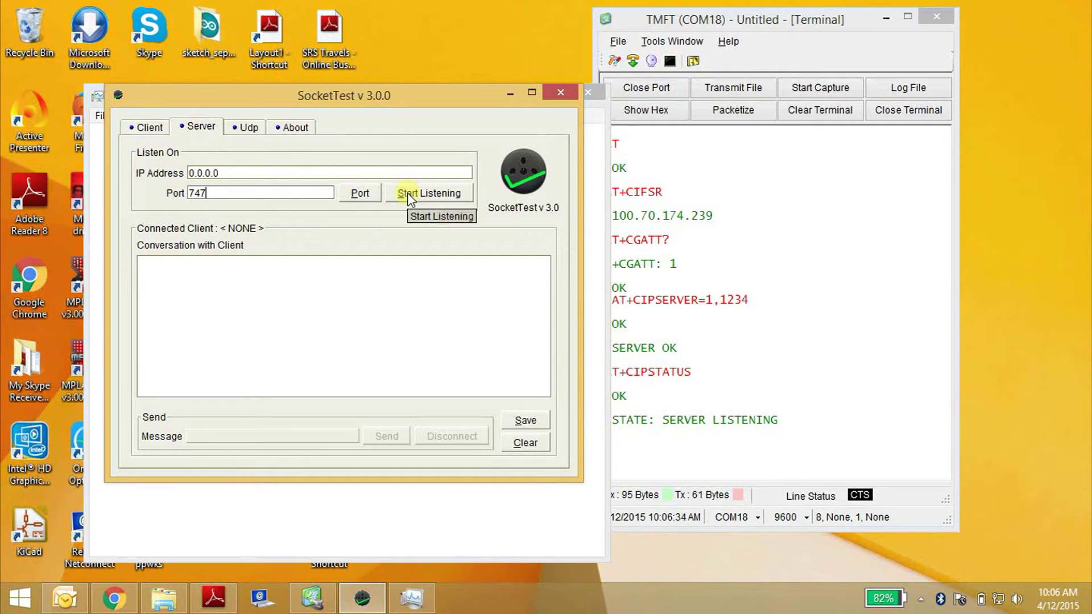
pyautogui.click(407, 193)
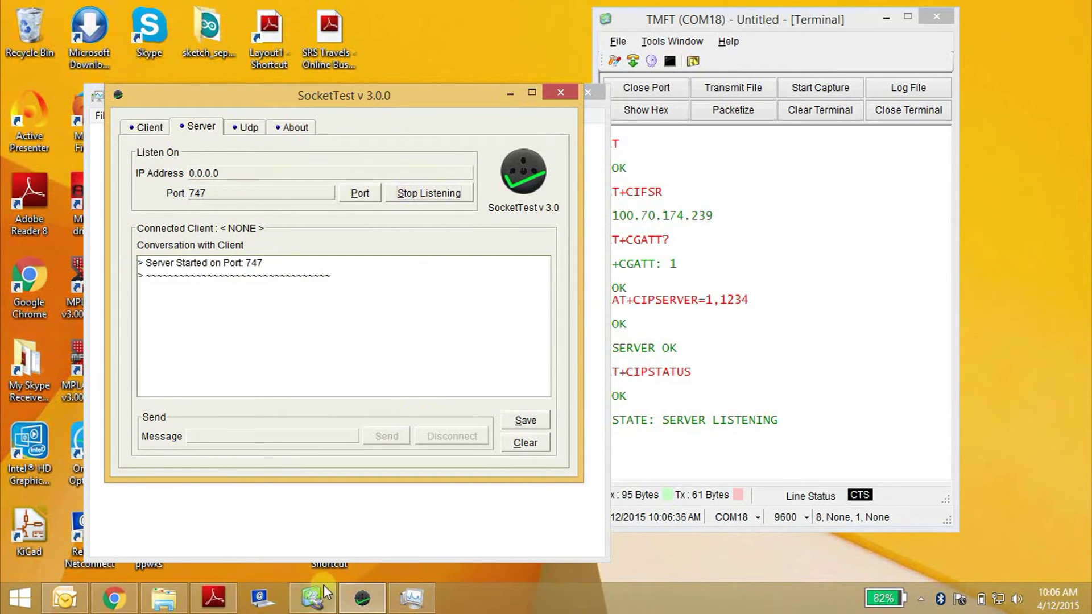
pyautogui.click(317, 602)
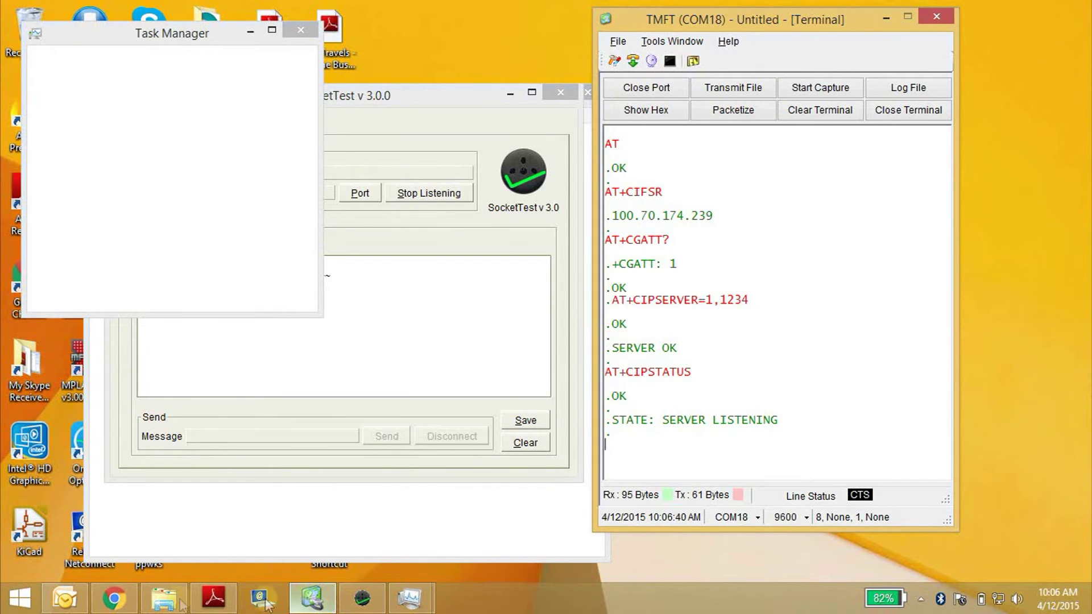
# - Highlight the public IP 115.242.135.32 in Chrome's results, then return to SocketTest
pyautogui.click(117, 600)
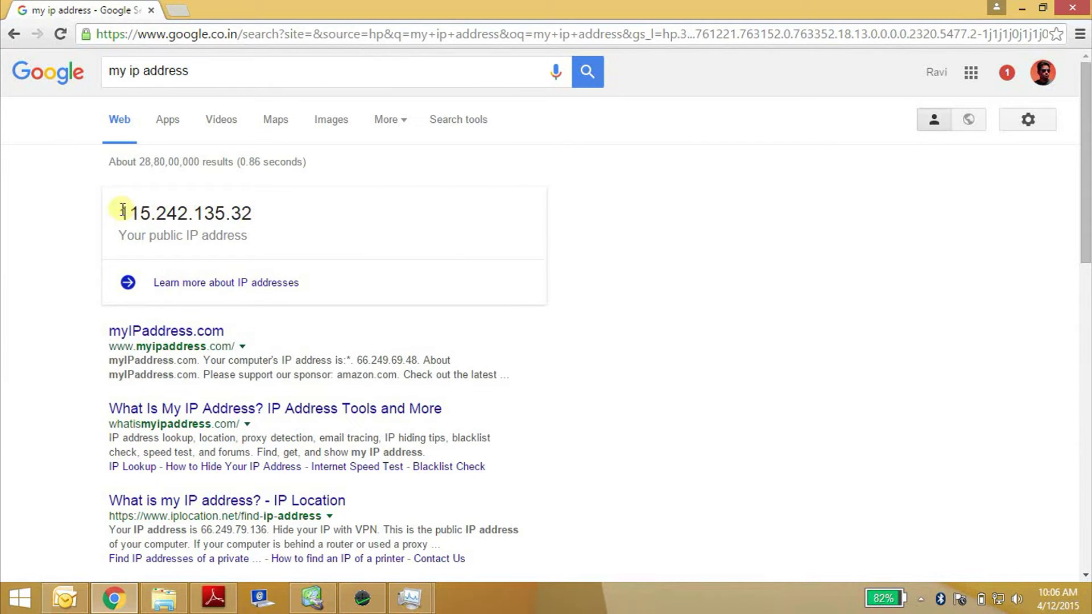
pyautogui.moveTo(123, 211); pyautogui.dragTo(254, 210)
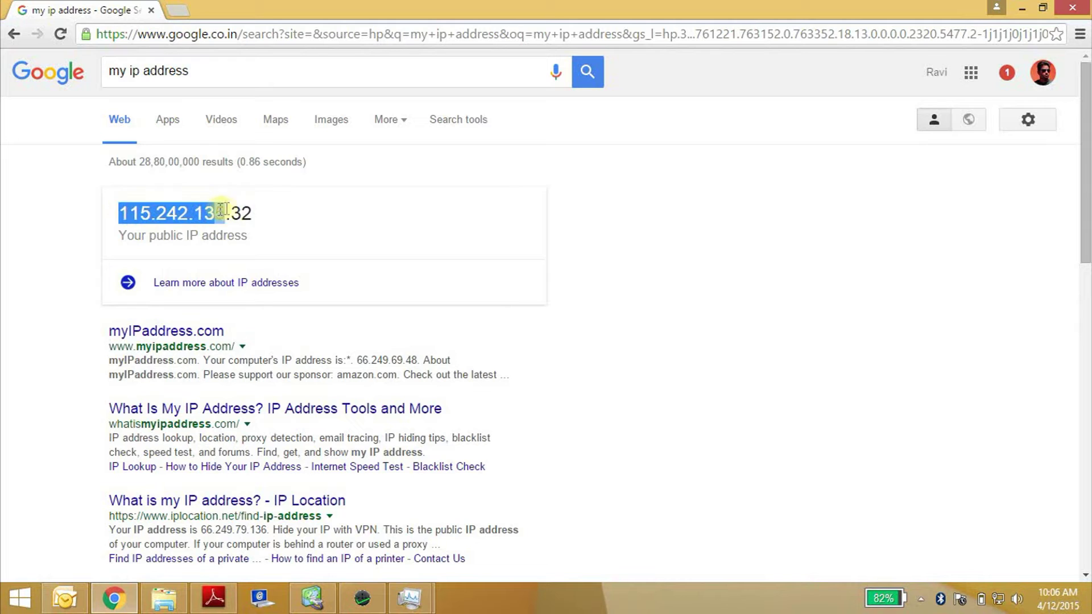
pyautogui.click(254, 214)
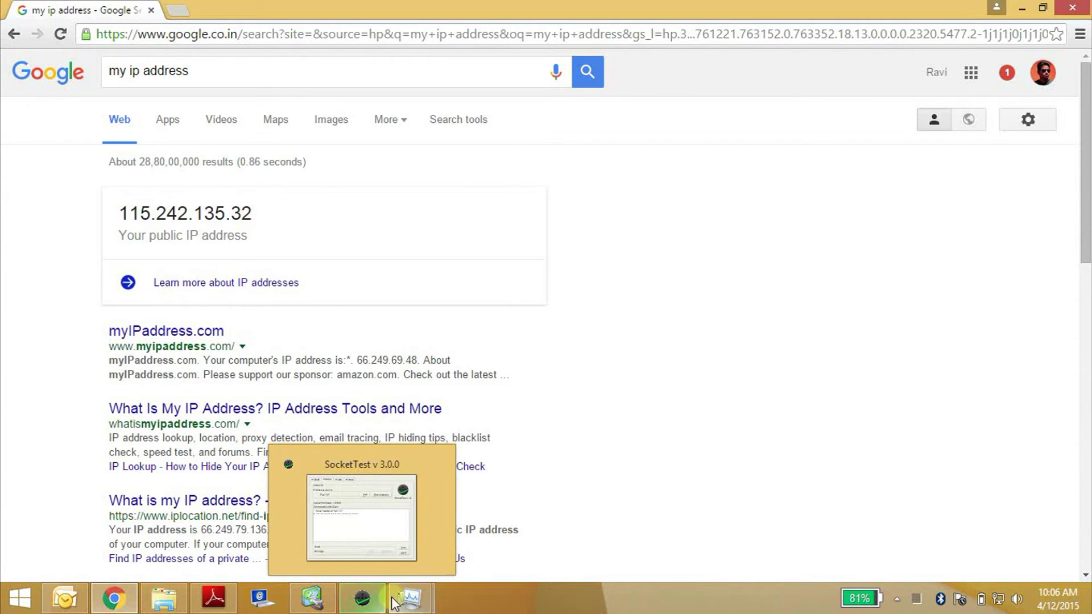
pyautogui.moveTo(313, 598)
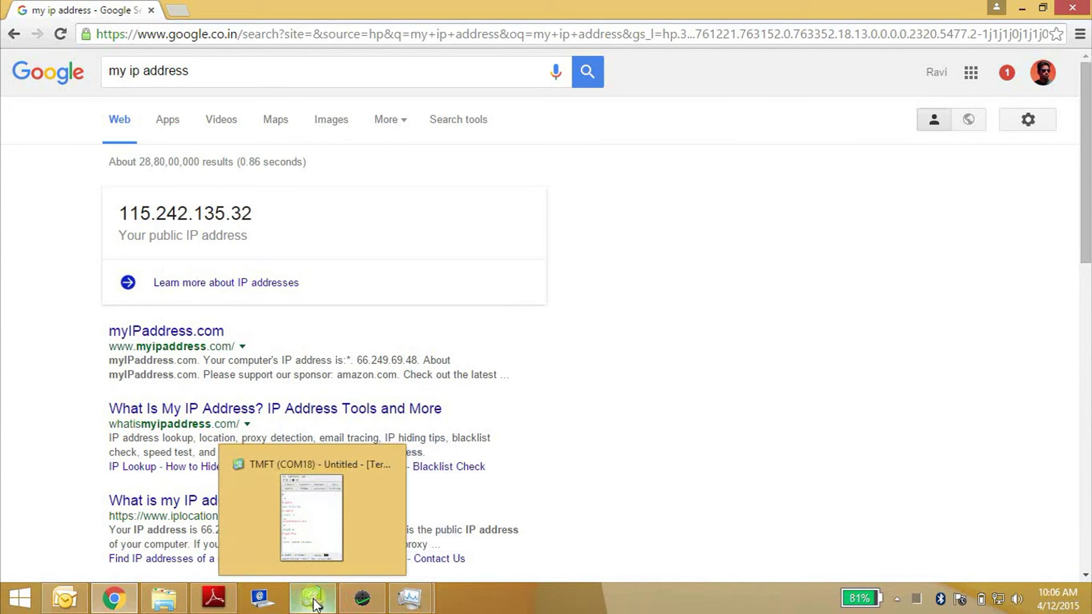
pyautogui.click(362, 602)
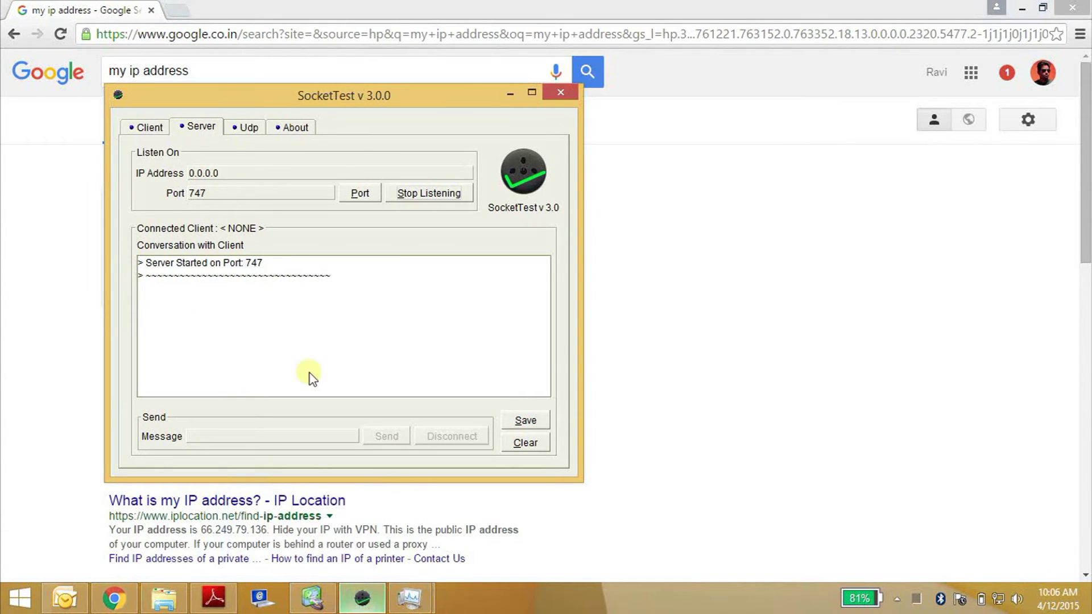
pyautogui.click(149, 133)
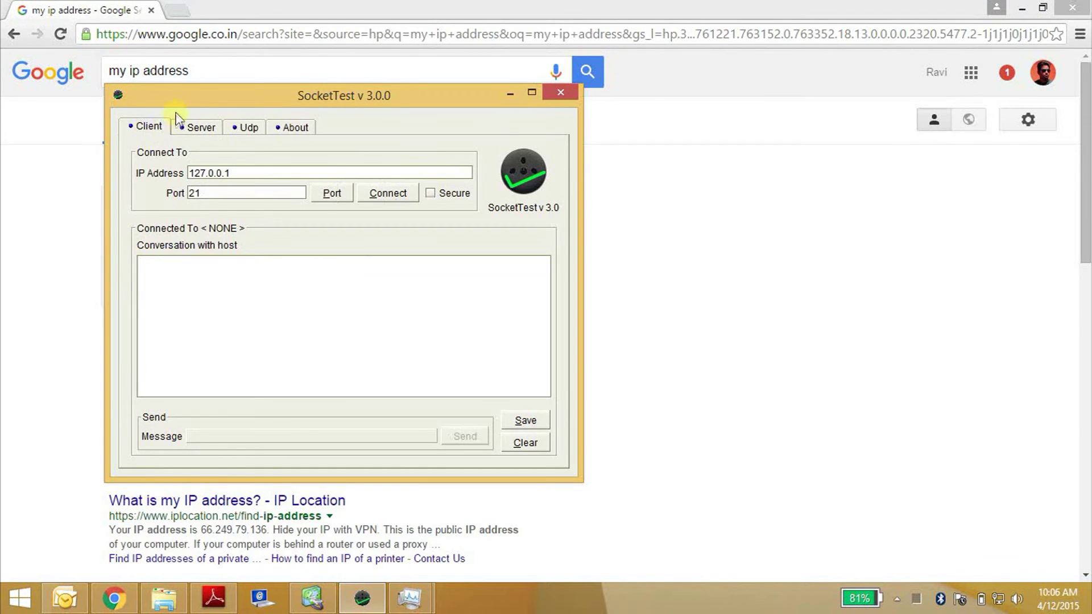
pyautogui.moveTo(170, 103); pyautogui.dragTo(444, 146)
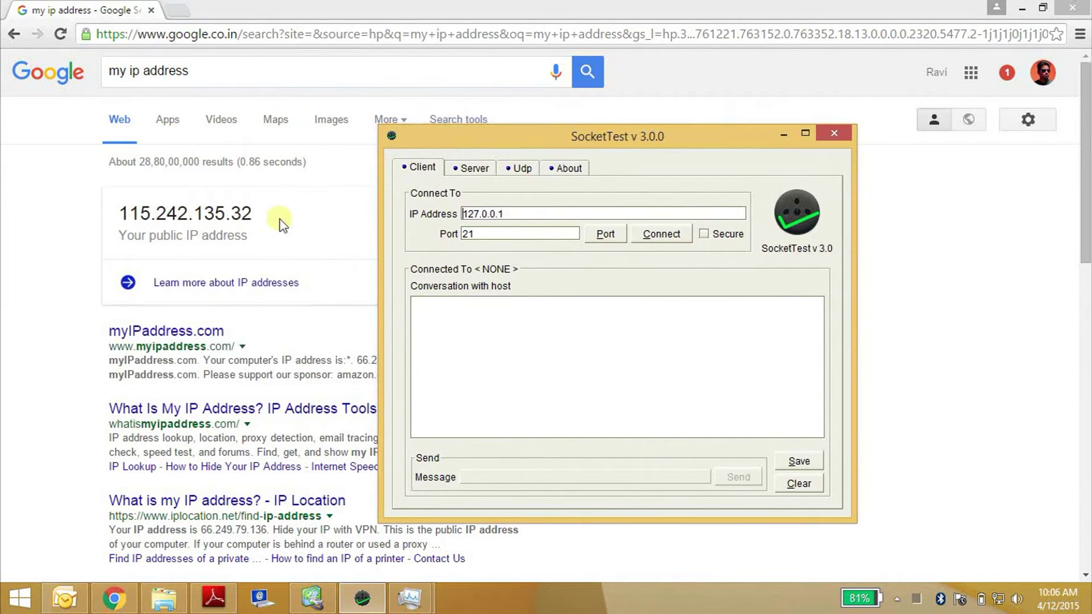
pyautogui.moveTo(273, 219); pyautogui.dragTo(118, 213)
pyautogui.hotkey('ctrl', 'c')
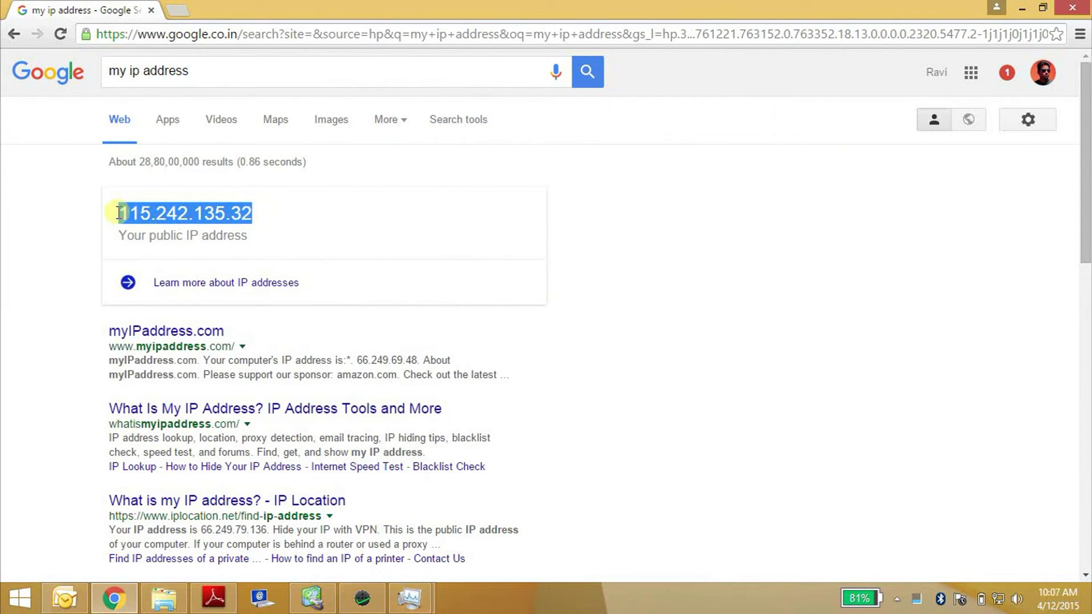
pyautogui.hotkey('alt', 'Tab')
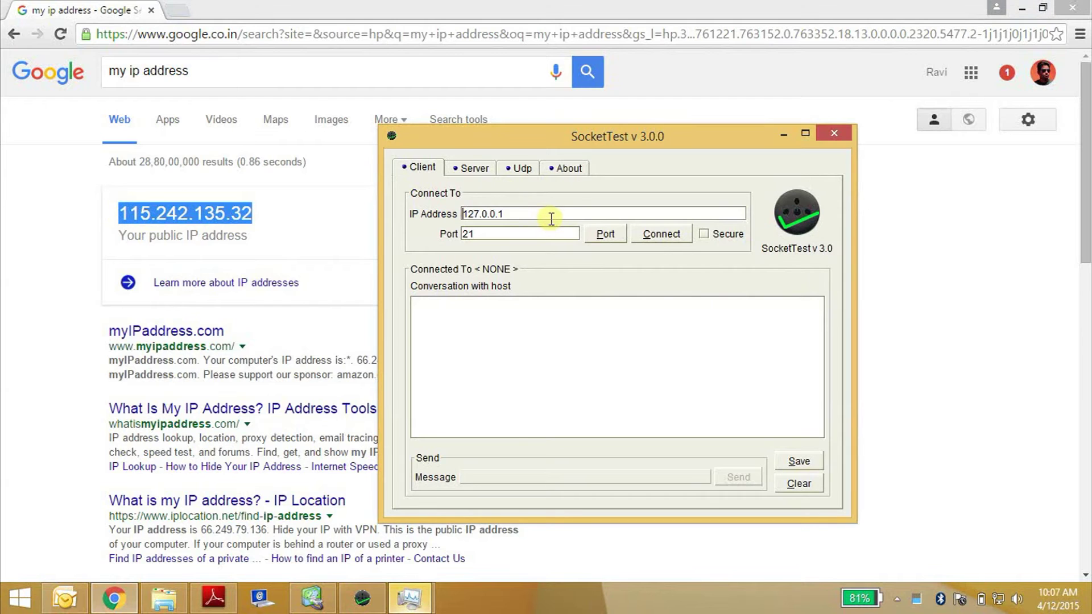
pyautogui.tripleClick(550, 218)
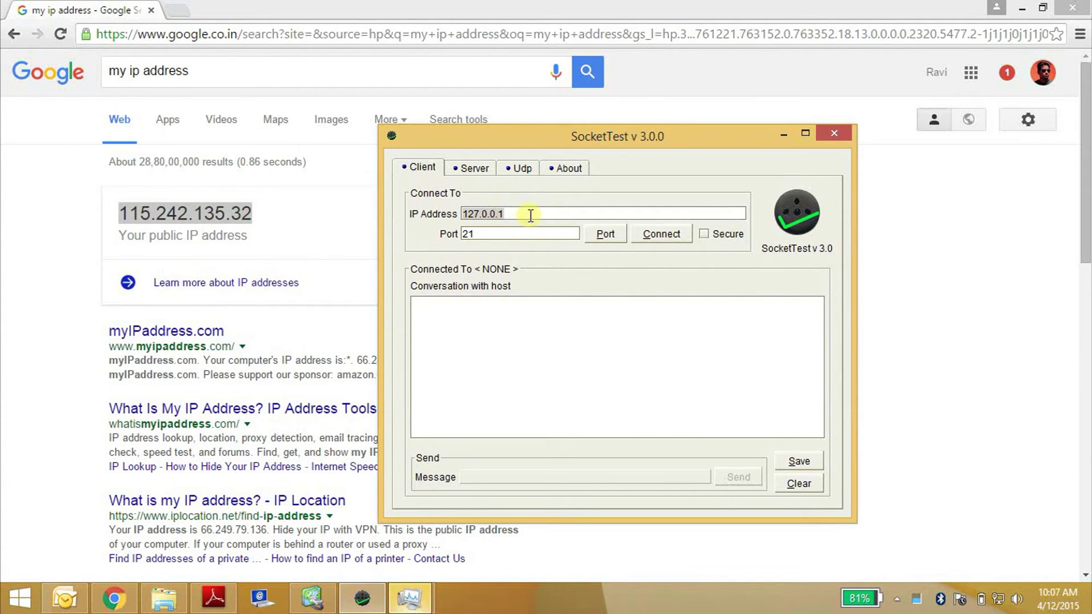
pyautogui.hotkey('ctrl', 'v')
pyautogui.hotkey('ctrl', 'v')
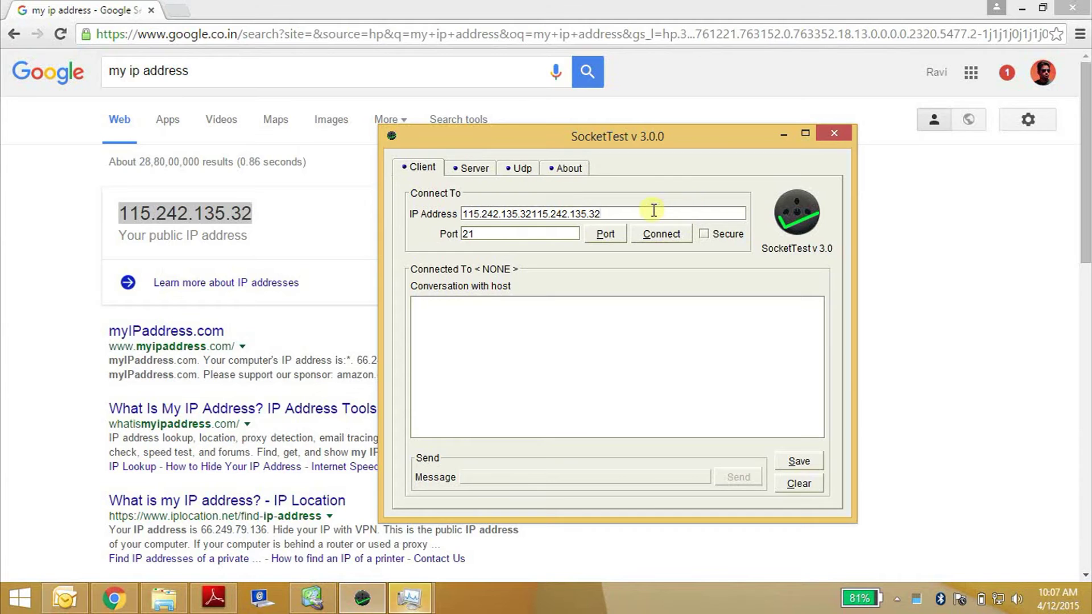
# - Fix the doubled address, set the client port to 747, and connect
pyautogui.hotkey('ctrl', 'a')
pyautogui.hotkey('ctrl', 'v')
pyautogui.click(519, 232)
pyautogui.hotkey('ctrl', 'a')
pyautogui.write('7')
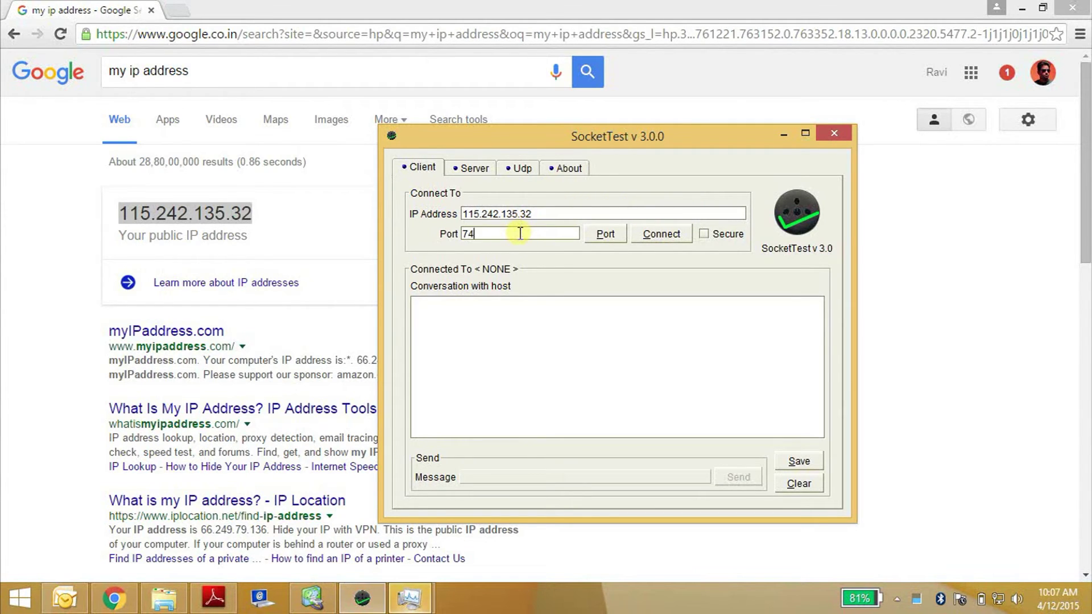
pyautogui.write('47')
pyautogui.click(664, 245)
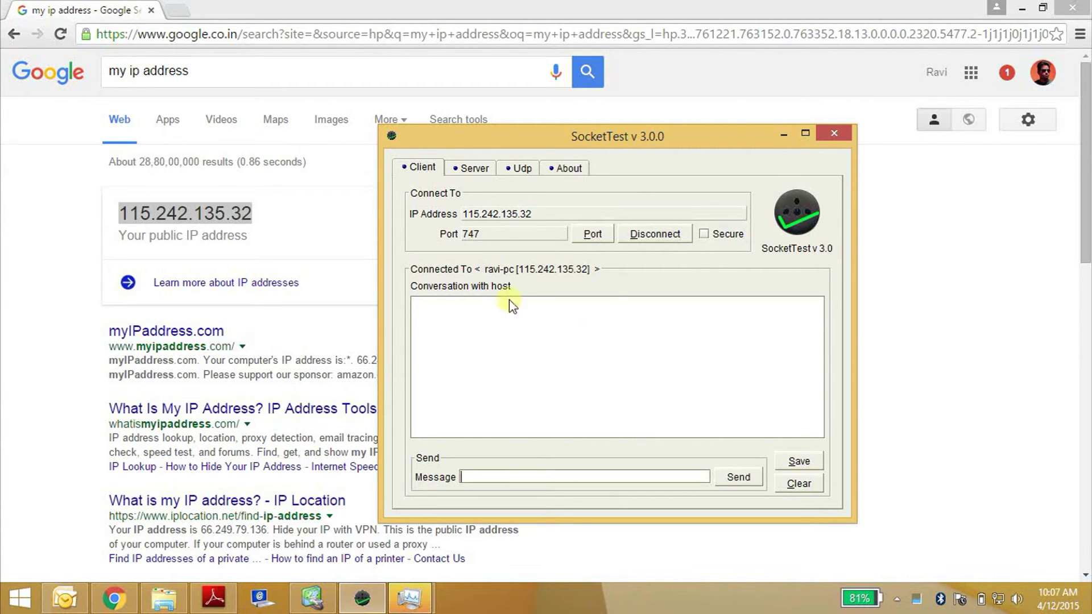
# - Review SocketTest's server log, disconnect its client, and bring the TMFT terminal back to the front
pyautogui.click(468, 168)
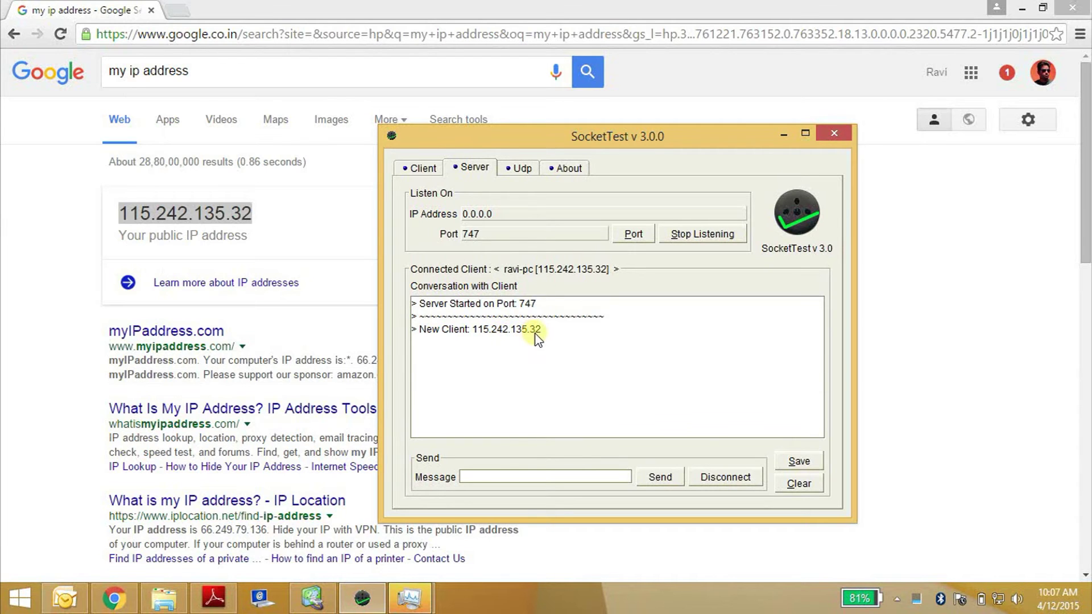
pyautogui.click(421, 169)
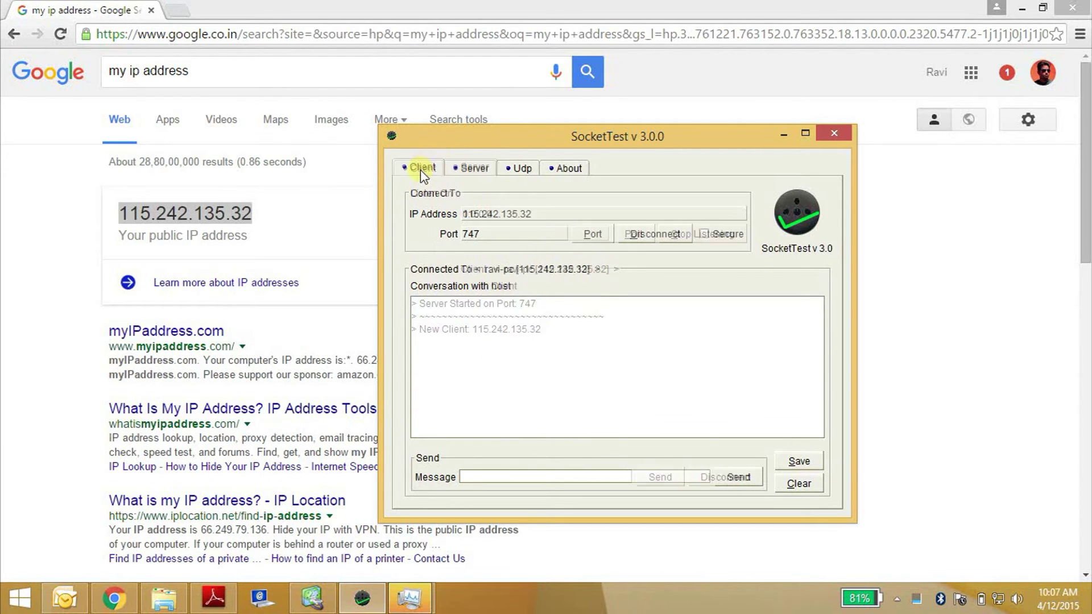
pyautogui.click(649, 236)
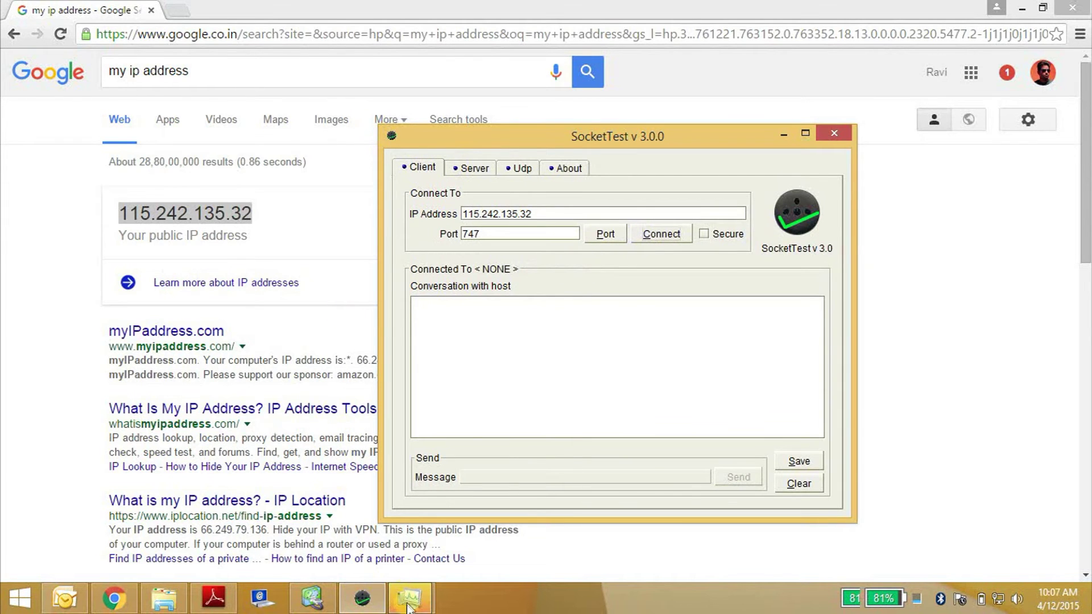
pyautogui.click(315, 601)
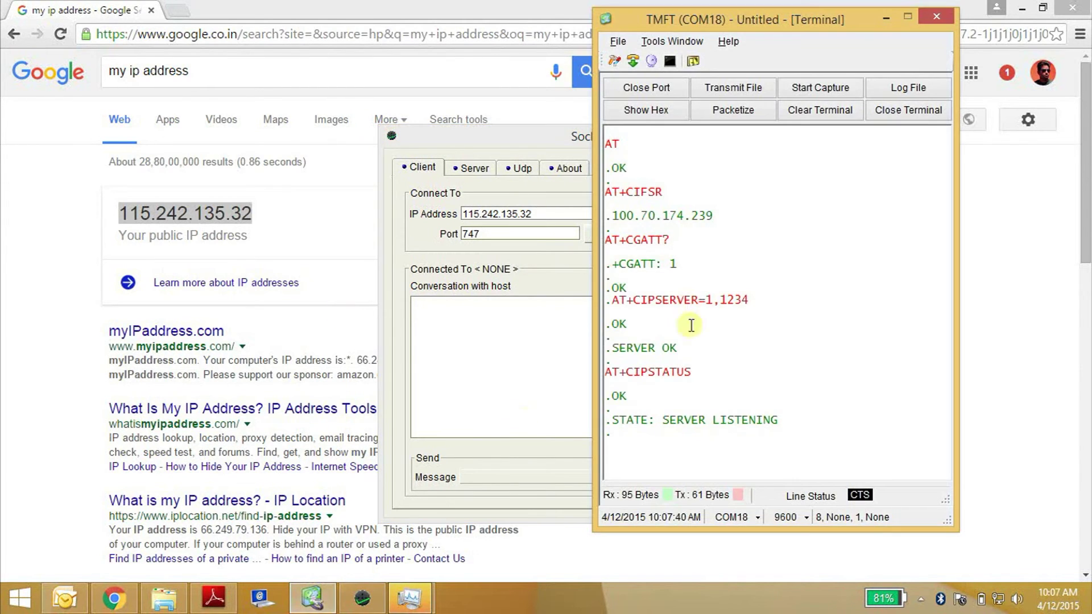
pyautogui.write('A')
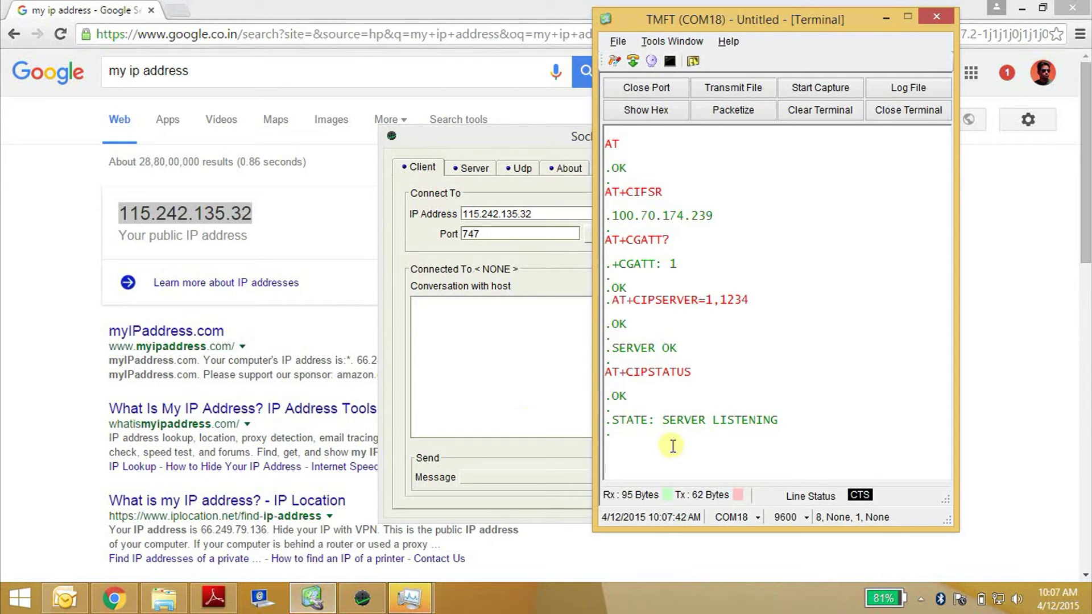
pyautogui.write('T+C')
pyautogui.write('IPS')
pyautogui.write('ERVER=0')
# - Send AT+CIPSERVER=0 to get SERVER CLOSE, then check SocketTest's server log for the closed client
pyautogui.press('Return')
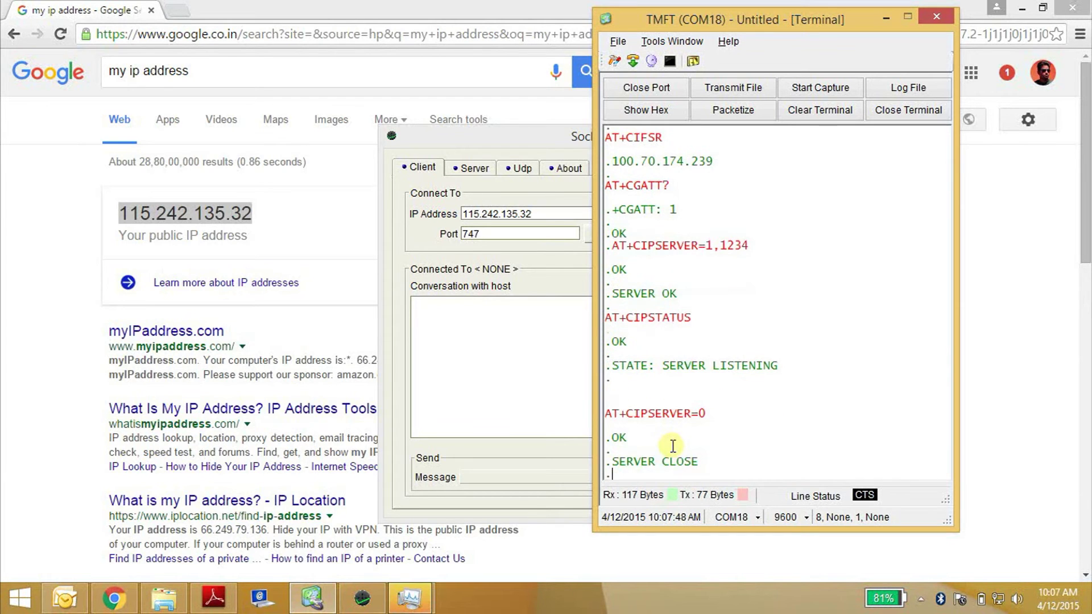
pyautogui.write('A')
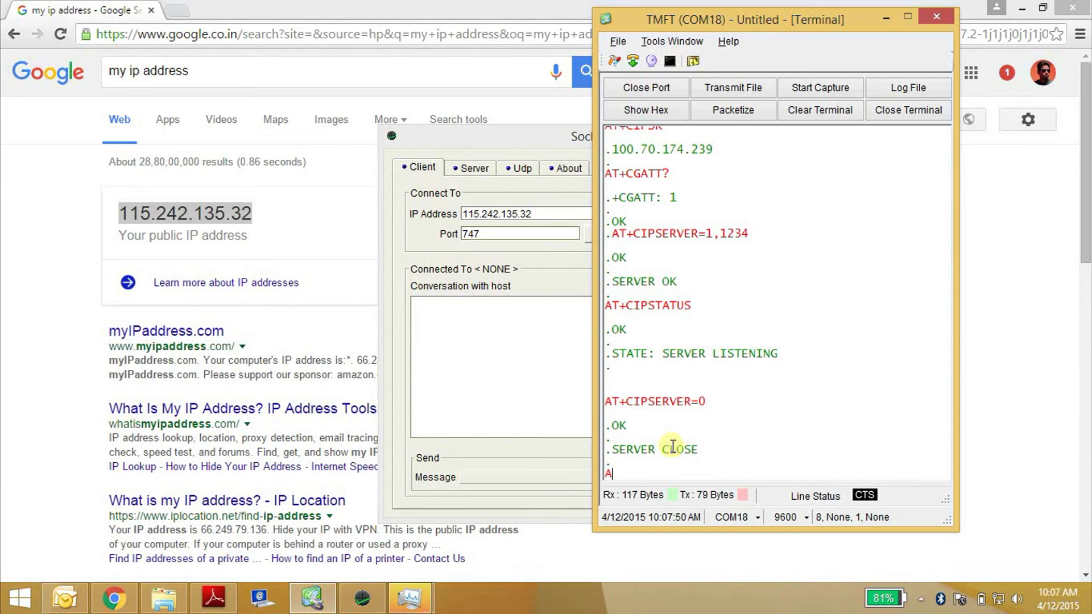
pyautogui.write('T')
pyautogui.hotkey('alt', 'Tab')
pyautogui.hotkey('alt', 'Tab')
pyautogui.moveTo(475, 138); pyautogui.dragTo(241, 102)
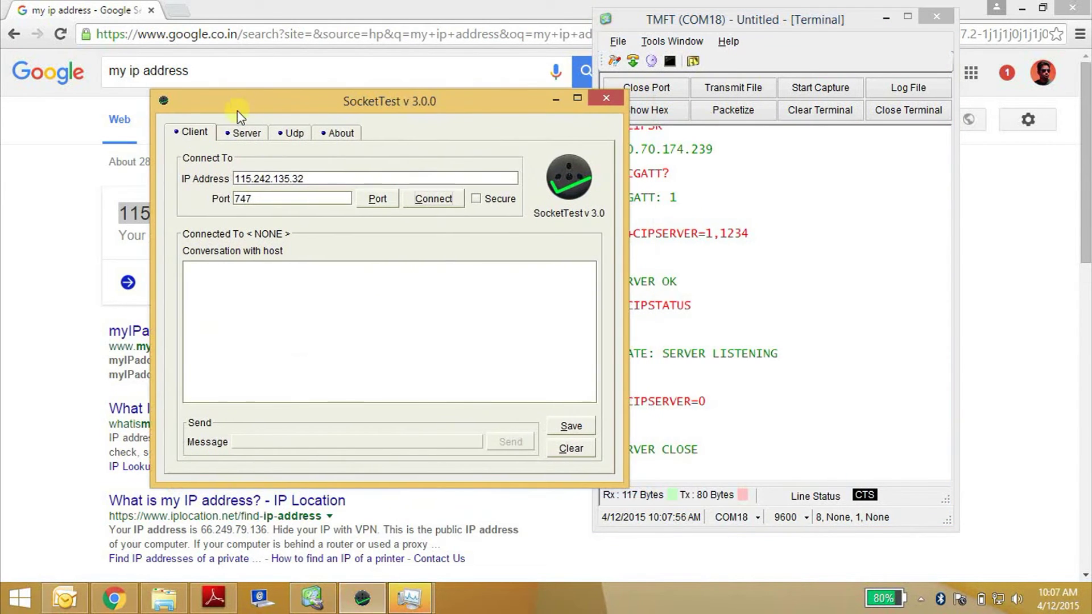
pyautogui.click(243, 132)
pyautogui.click(765, 441)
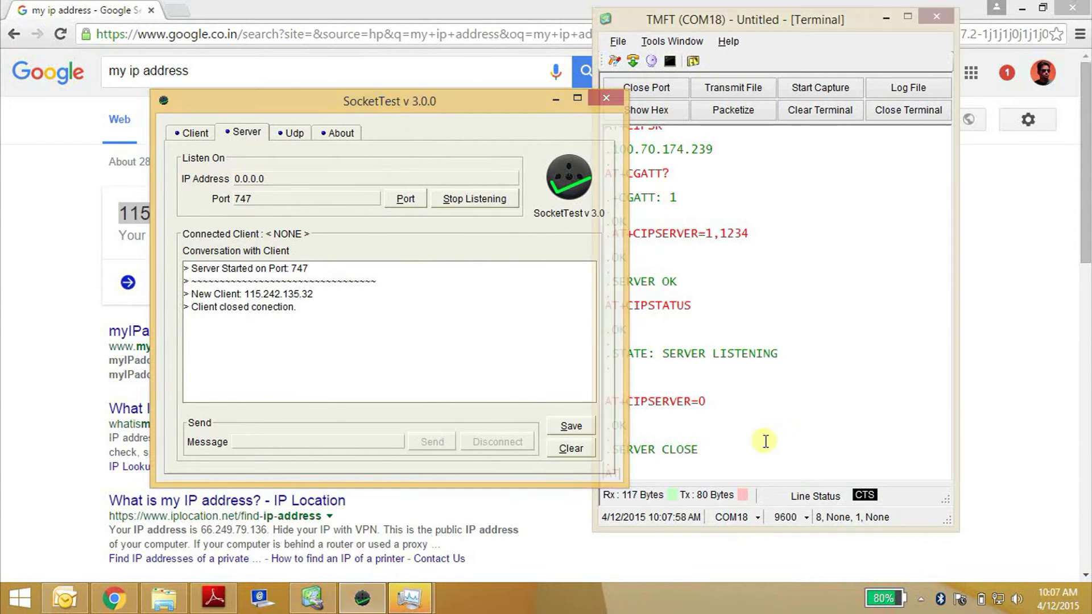
pyautogui.write('AT+')
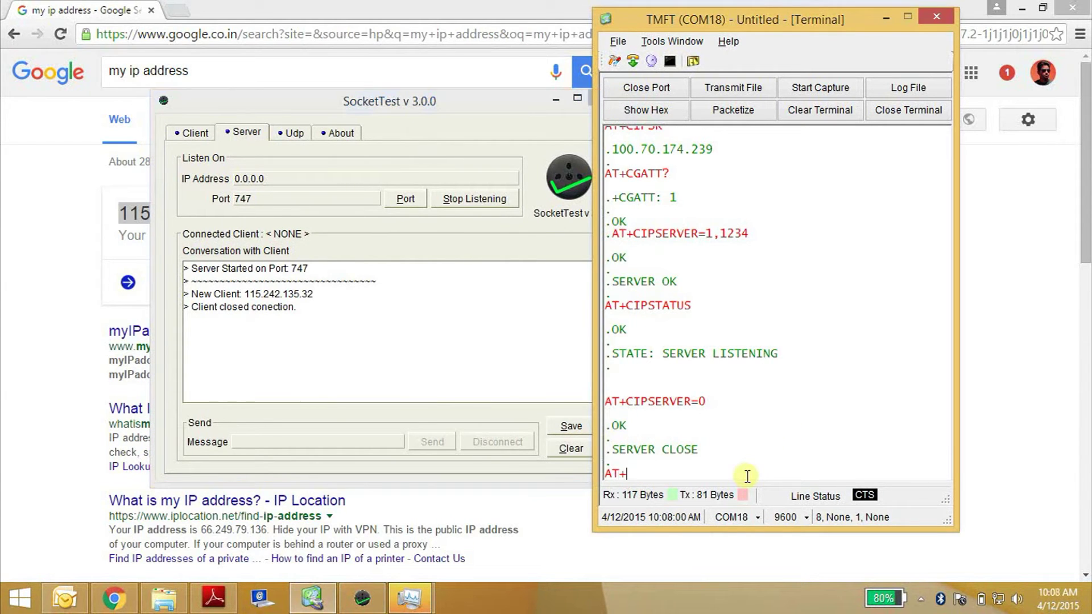
pyautogui.write('CIPSTART=')
pyautogui.write('"TCP')
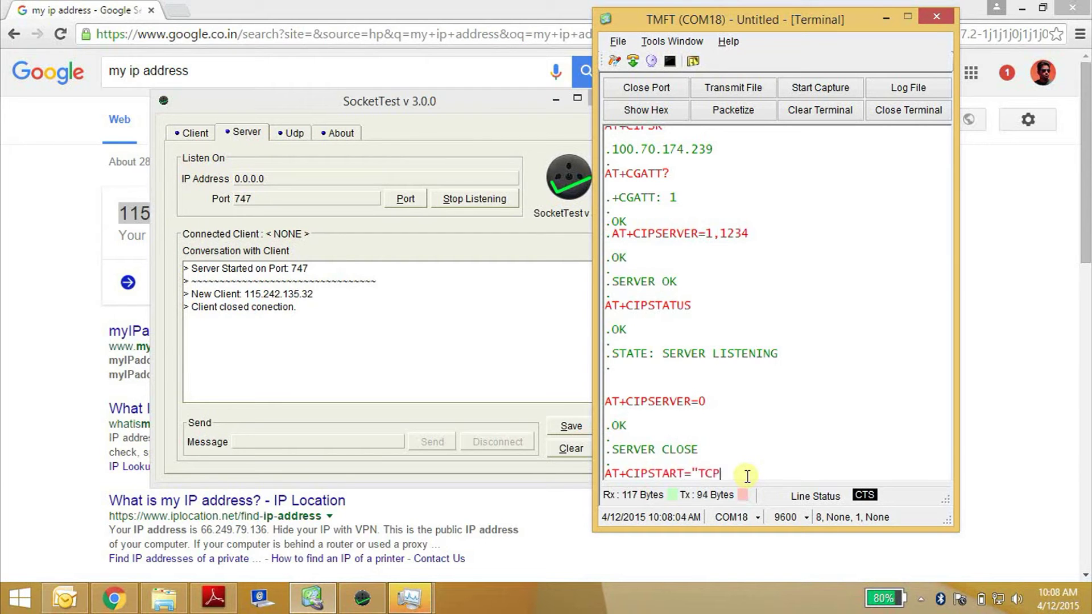
pyautogui.write('","')
pyautogui.write('115.')
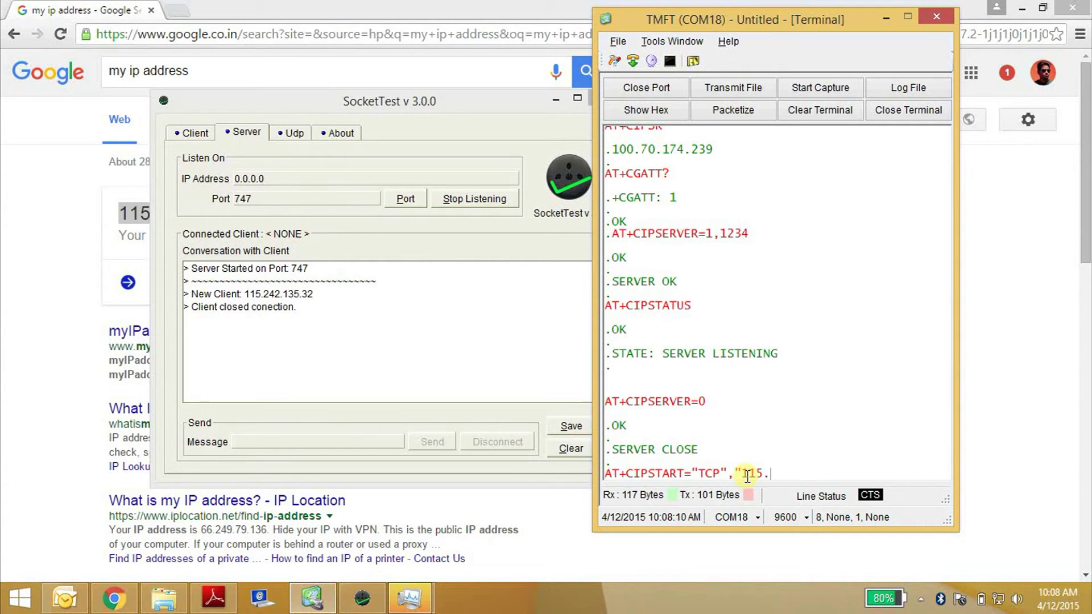
pyautogui.write('242.135')
pyautogui.write('.32"')
# - Send AT+CIPSTART="TCP","115.242.135.32" without a port; the modem replies ERROR
pyautogui.press('Return')
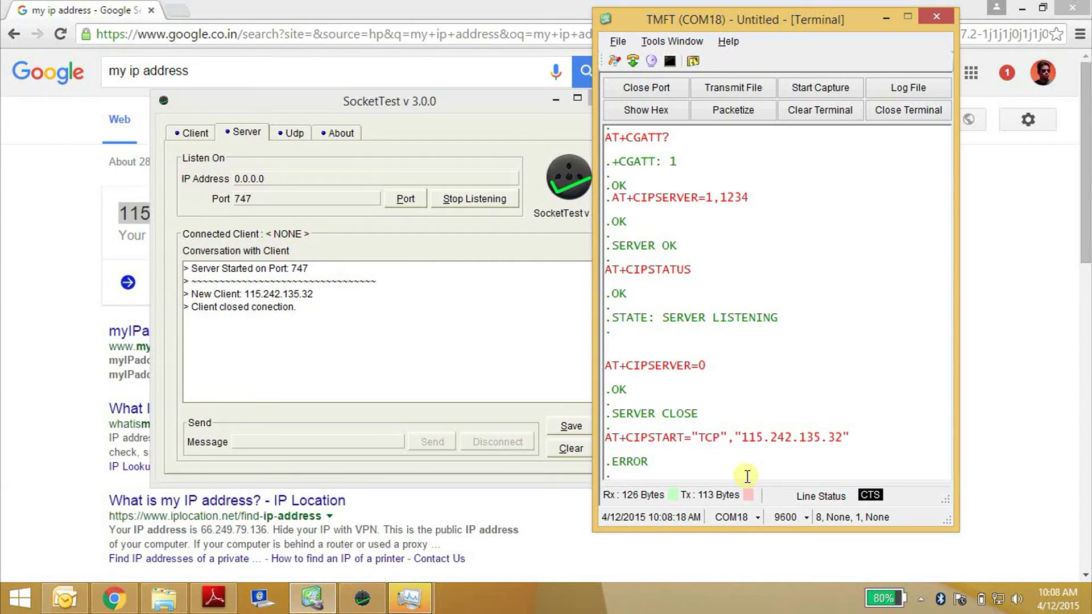
pyautogui.press('Return')
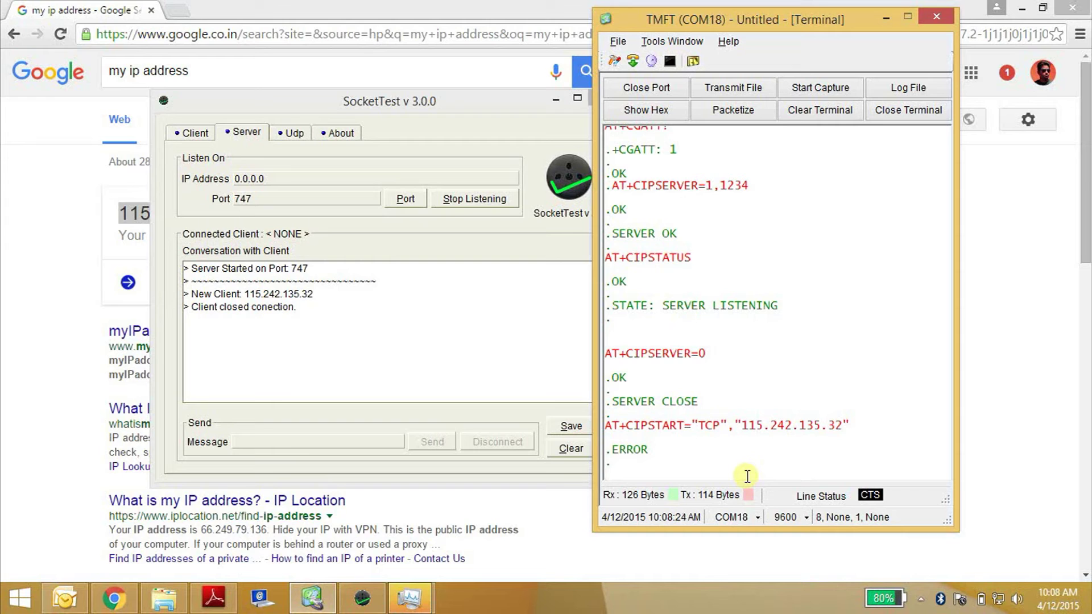
pyautogui.write('A')
pyautogui.write('T+CIFSR')
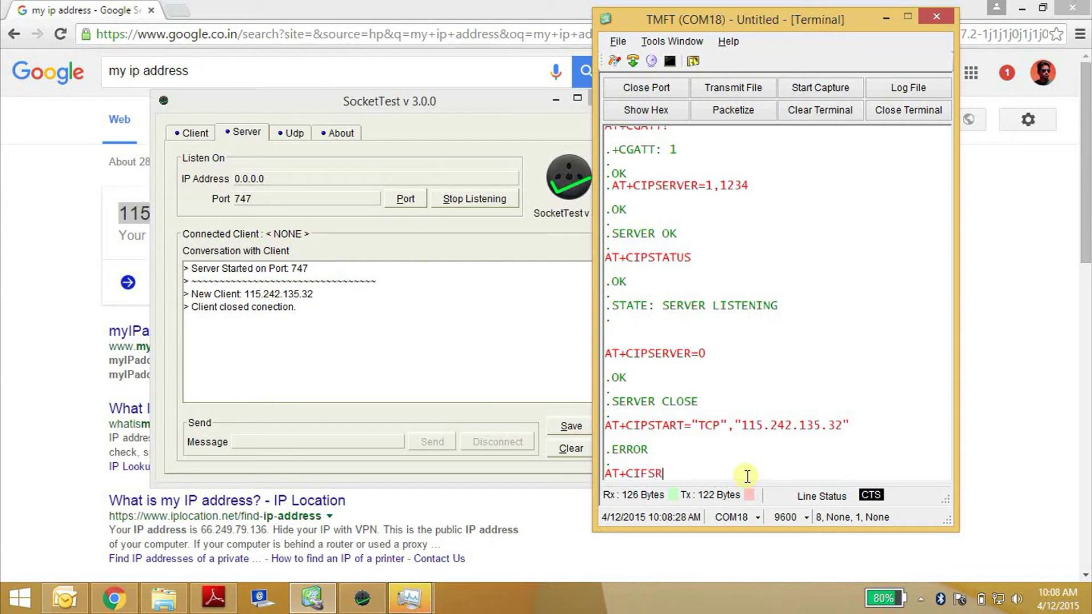
# - Query the IP with AT+CIFSR (100.70.174.239), then retry AT+CIPSTART to 115.242.135.32 twice, getting ERROR
pyautogui.press('Return')
pyautogui.write('AT')
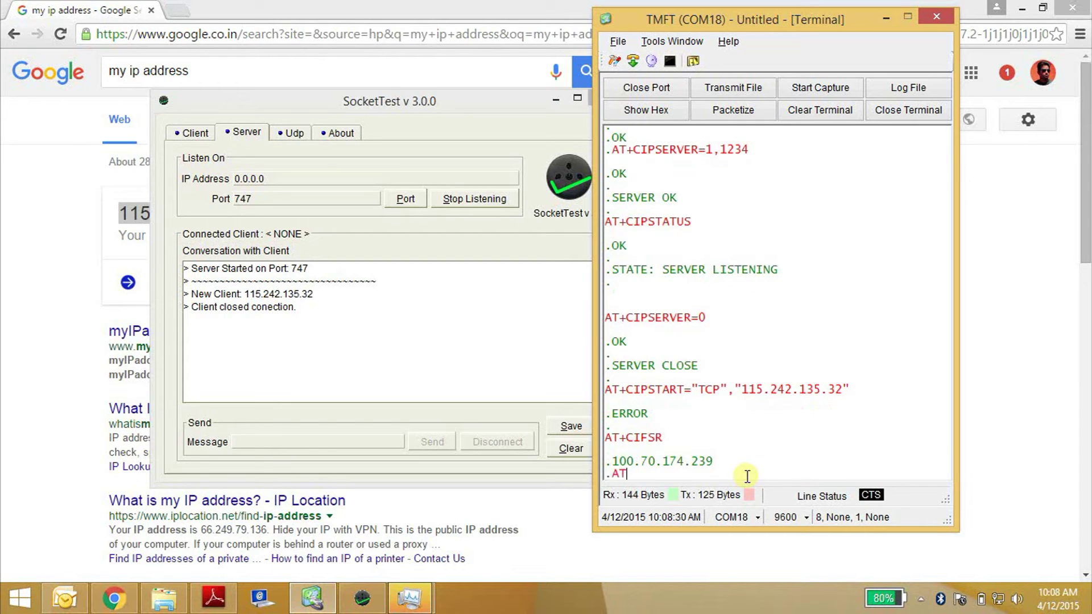
pyautogui.write('+CIPSTAR')
pyautogui.write('T=')
pyautogui.write('"')
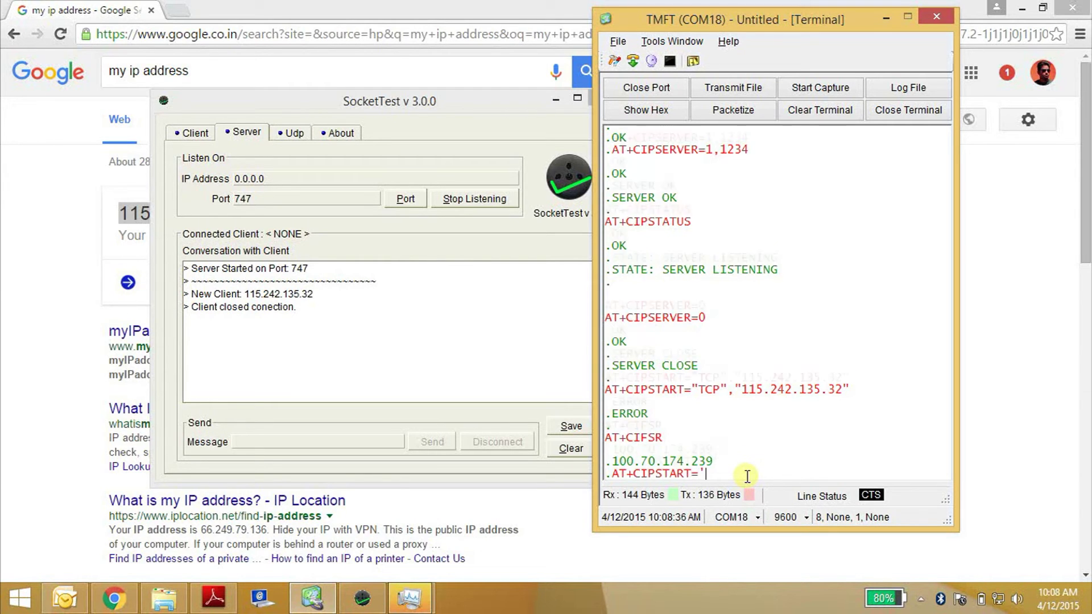
pyautogui.press('Return')
pyautogui.write('AT+CIP')
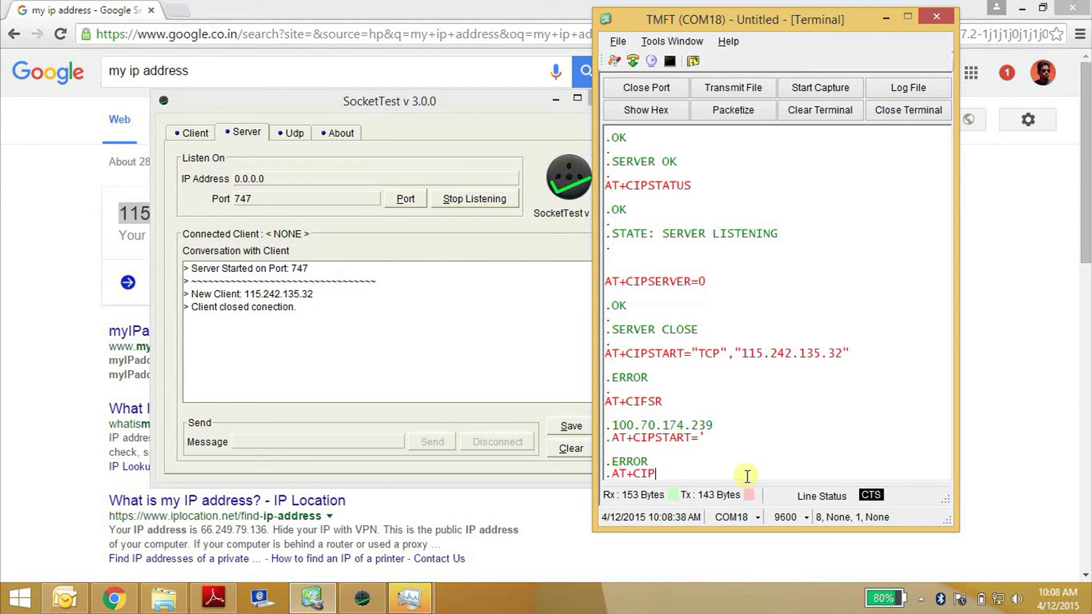
pyautogui.write('START=')
pyautogui.write('"TC')
pyautogui.write('P",')
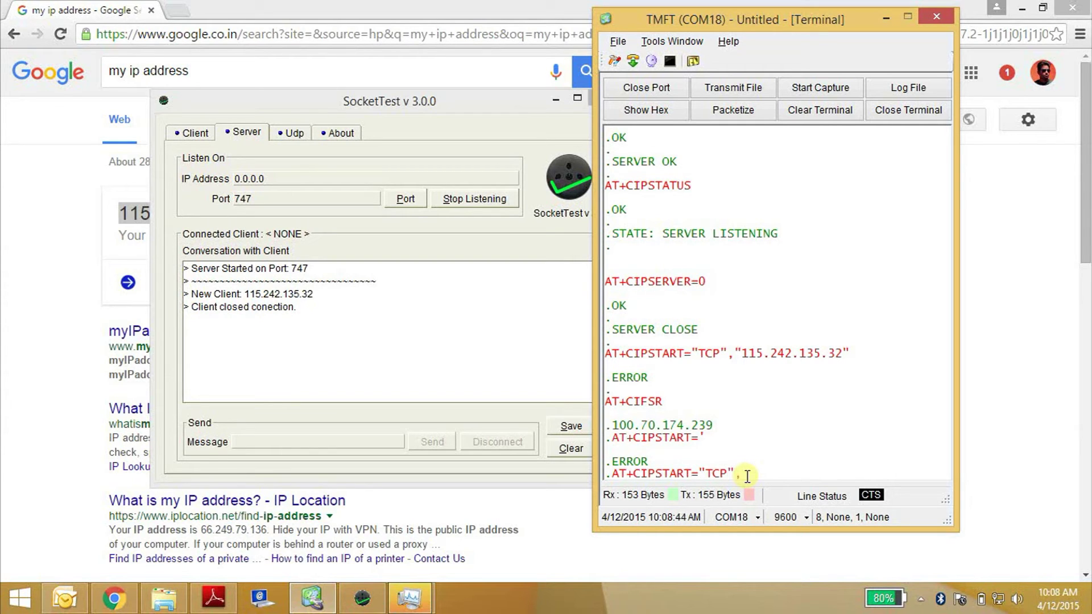
pyautogui.write('"115')
pyautogui.write('.242')
pyautogui.write('.135')
pyautogui.write('.32')
pyautogui.press('Return')
pyautogui.write('AT+CIPST')
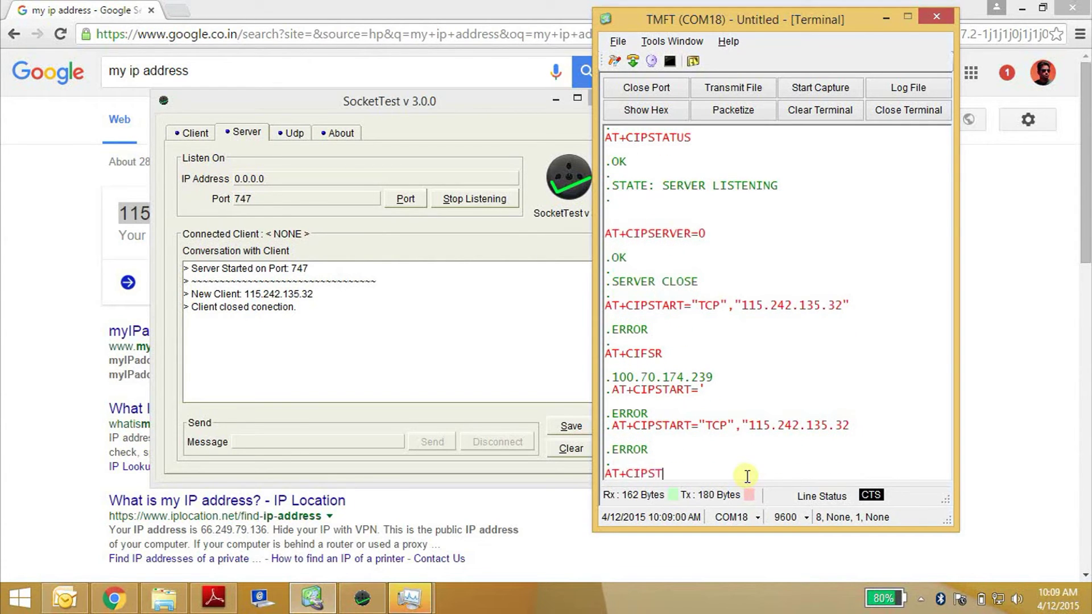
pyautogui.write('ART="')
pyautogui.write('TC')
pyautogui.write('P",')
pyautogui.write('"115')
pyautogui.write('.242')
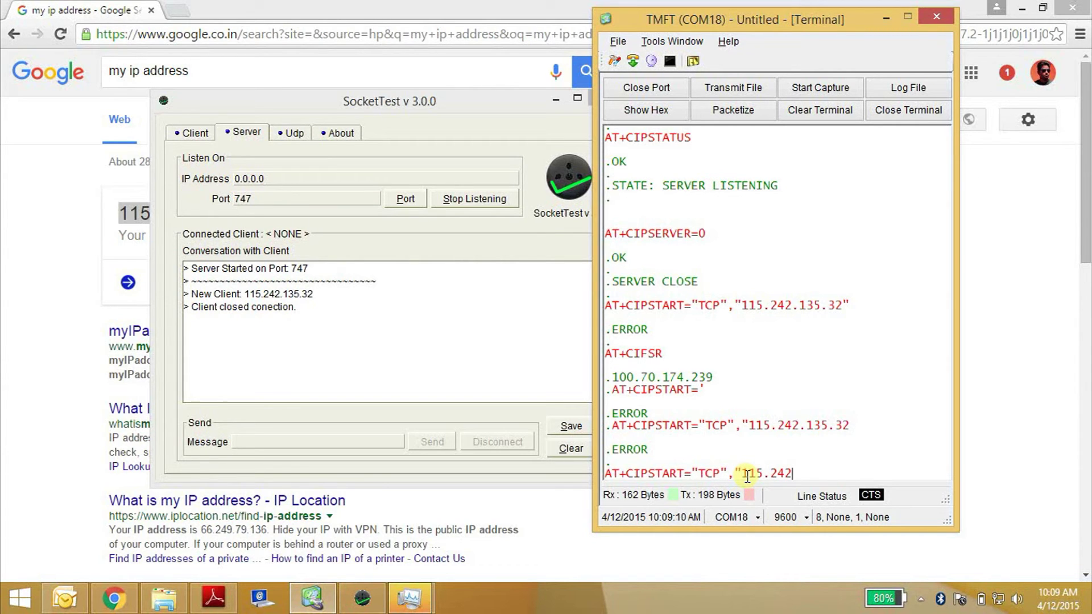
pyautogui.write('.135.32')
pyautogui.write('","')
pyautogui.write('747')
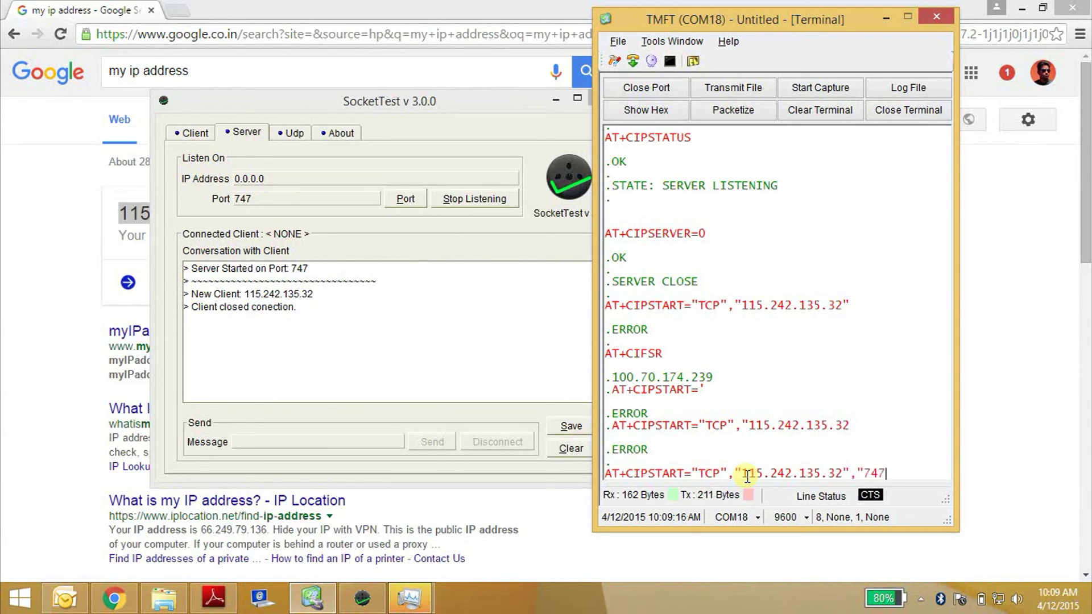
pyautogui.write('"')
# - Send AT+CIPSTART to 115.242.135.32 port 747, get CONNECT OK, and check SocketTest's log
pyautogui.press('Return')
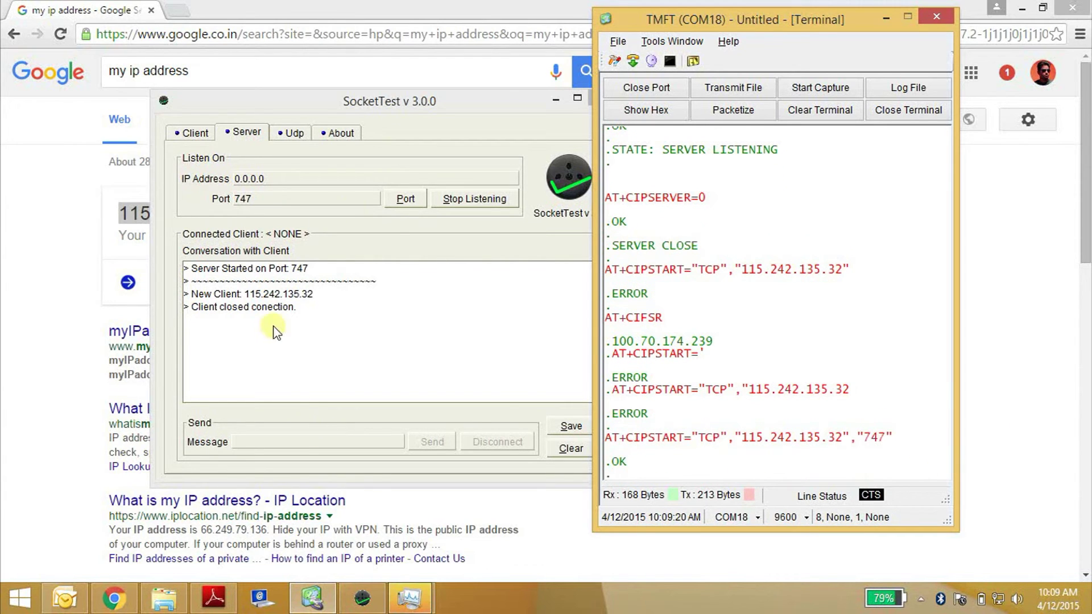
pyautogui.click(397, 101)
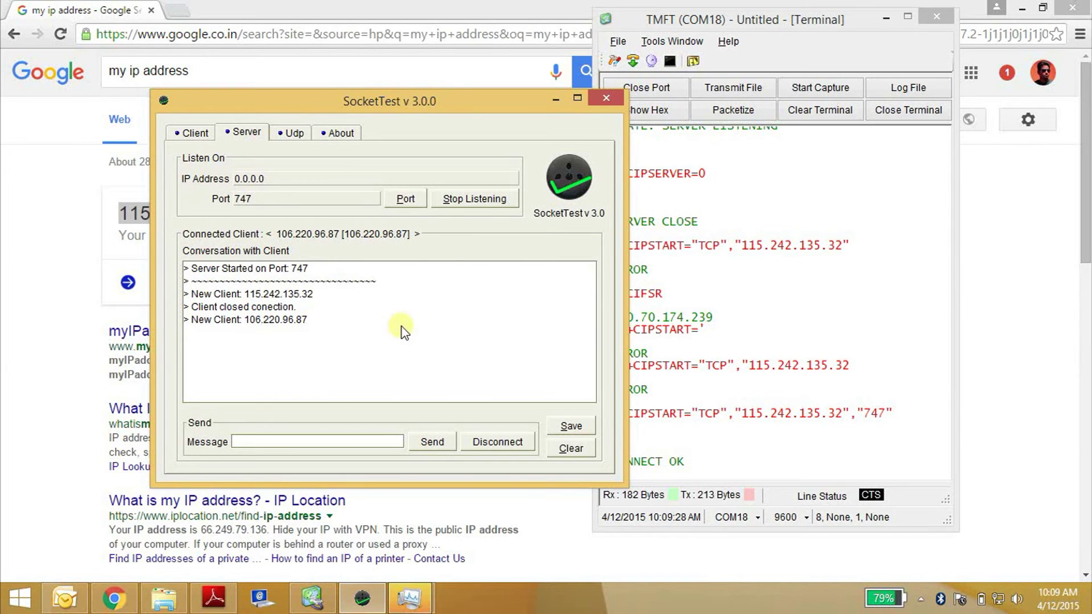
# - Back in TMFT, send AT+CIPCLOSE to end the module's connection, receiving CLOSE OK
pyautogui.click(693, 318)
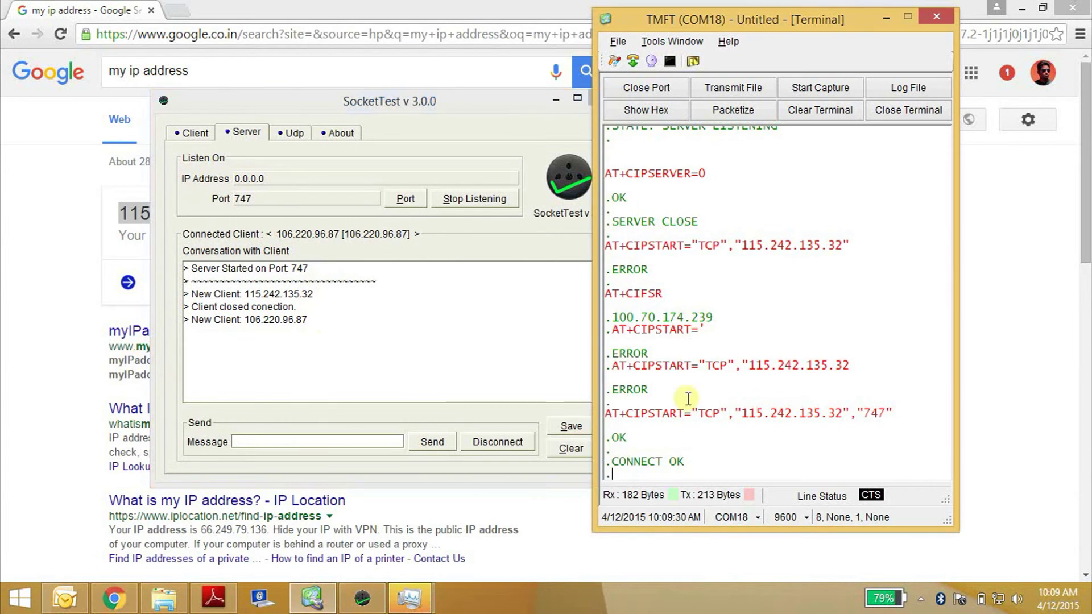
pyautogui.press('Return')
pyautogui.write('AT+CI')
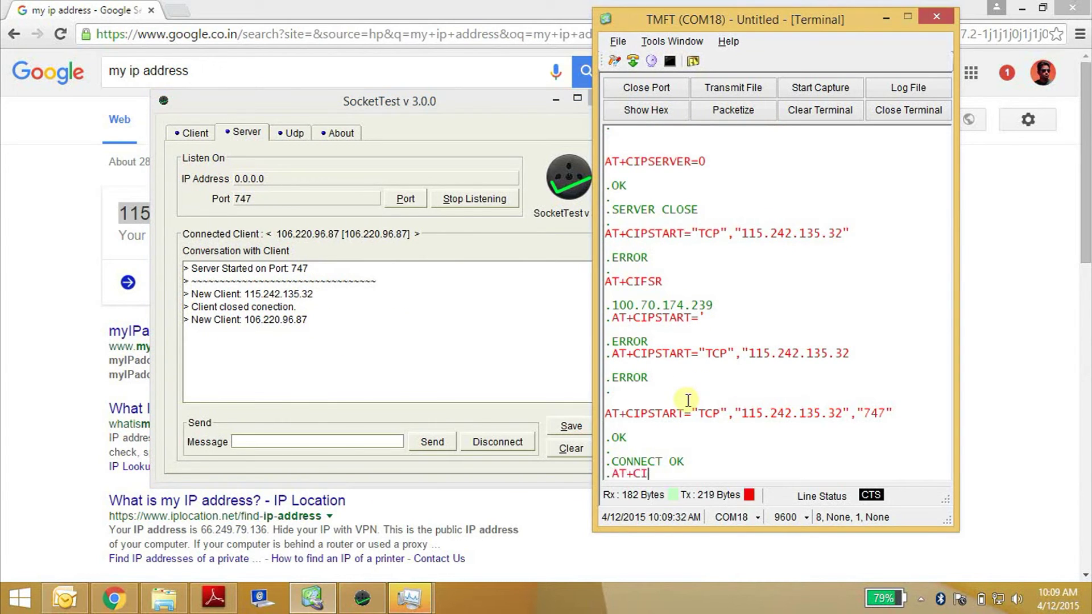
pyautogui.write('PCLOSE')
pyautogui.press('Return')
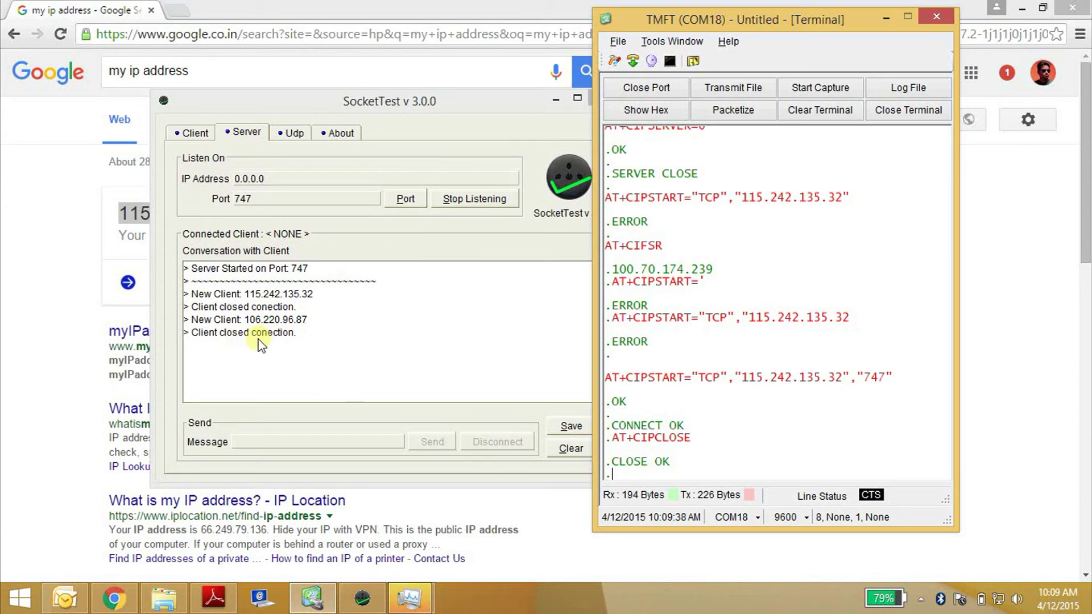
pyautogui.press('Return')
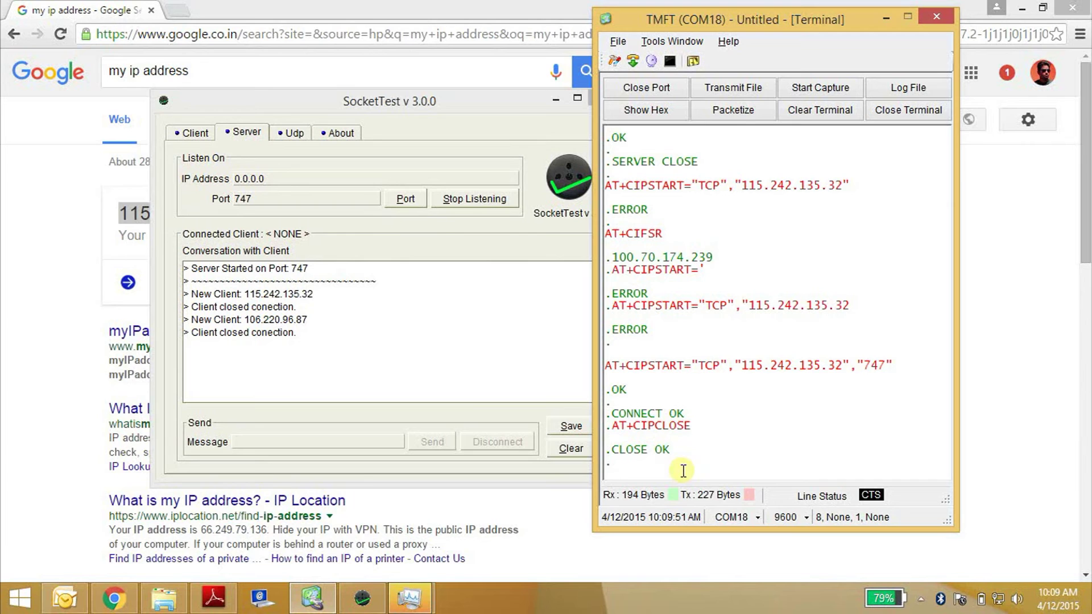
pyautogui.write('AT+CIPSERV')
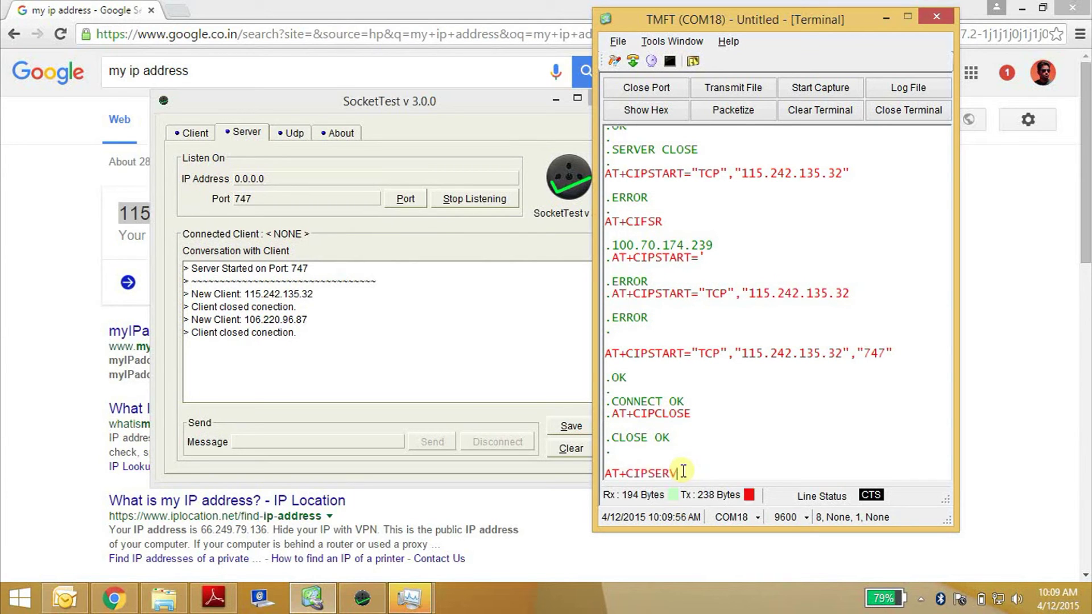
pyautogui.write('ER=1,')
pyautogui.write('1234')
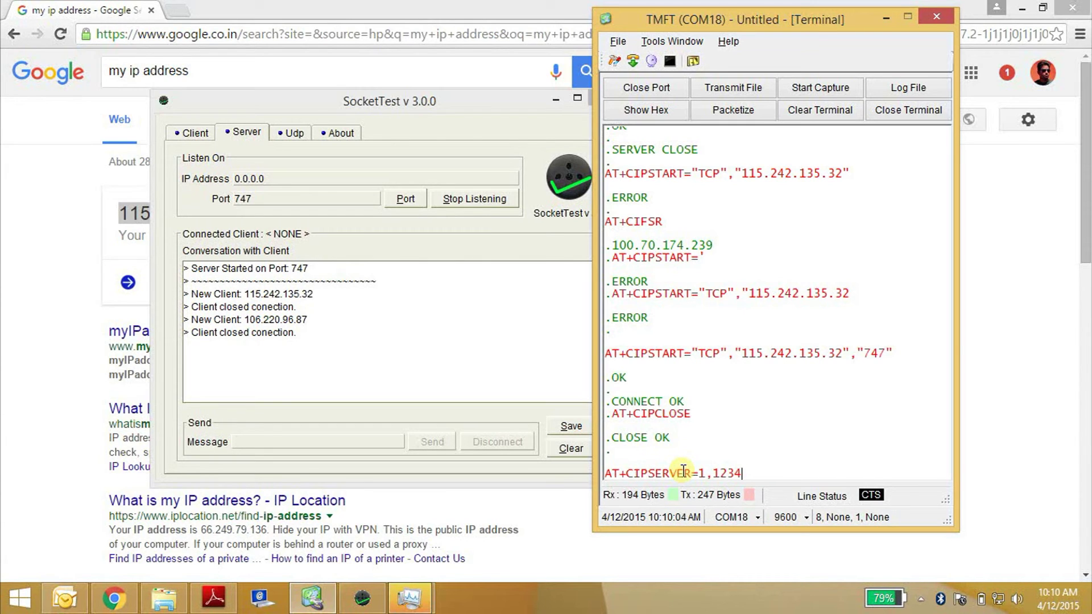
# - Send AT+CIPSERVER=1,1234 (SERVER OK), then AT+CIPSTATUS, which reports SERVER LISTENING
pyautogui.press('Return')
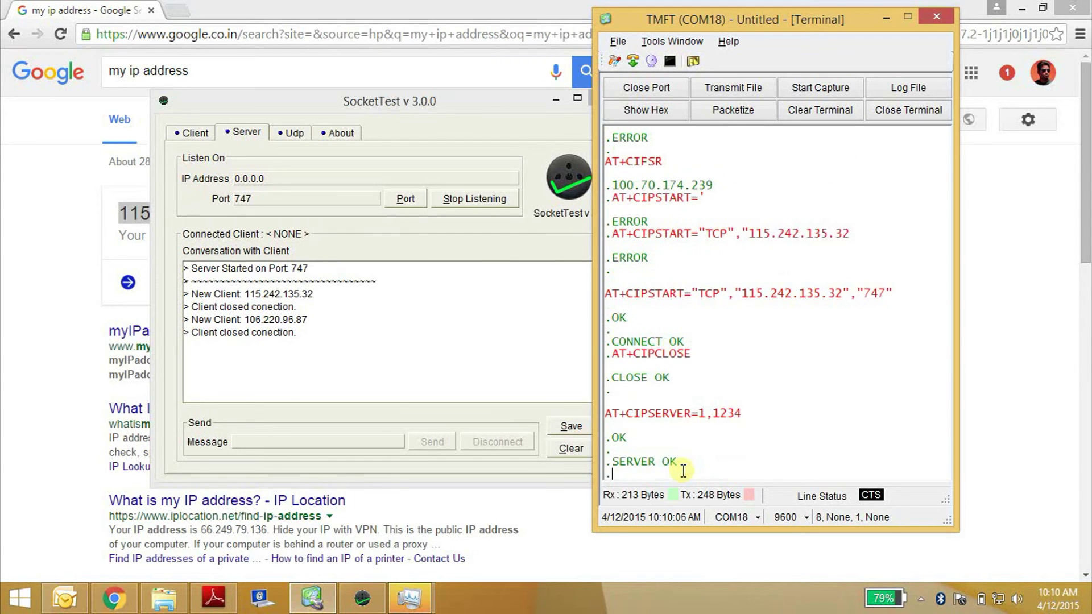
pyautogui.press('Return')
pyautogui.write('AT+C')
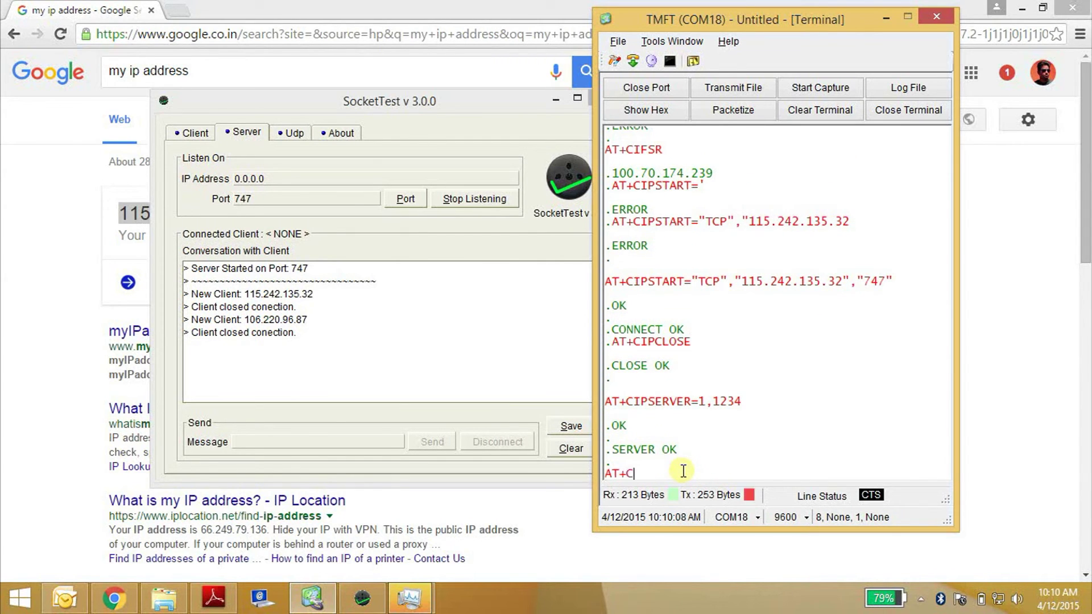
pyautogui.write('IPSTATUS')
pyautogui.press('Return')
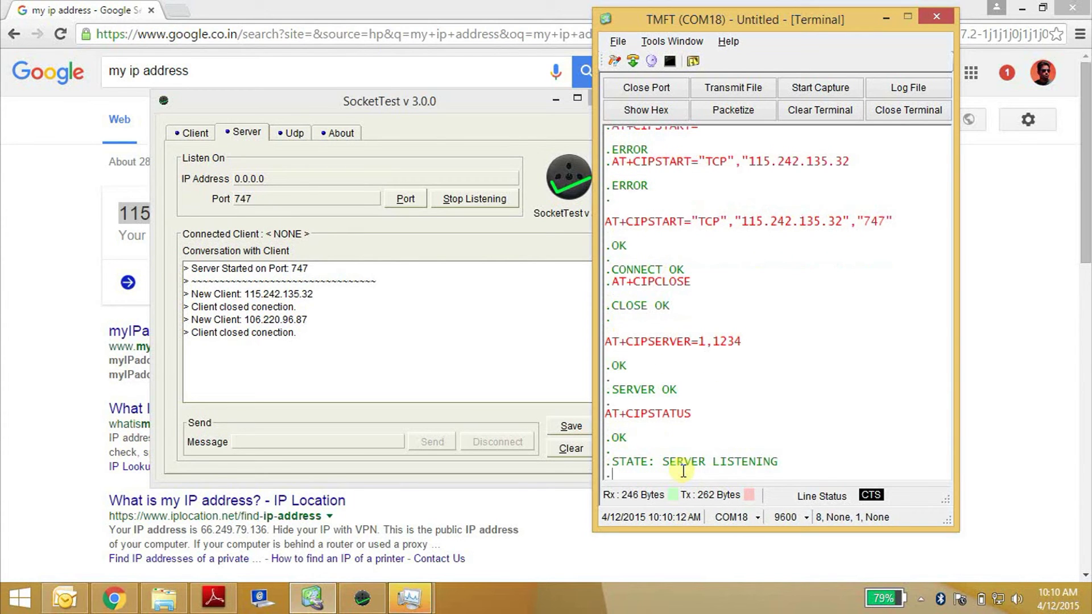
pyautogui.press('Return')
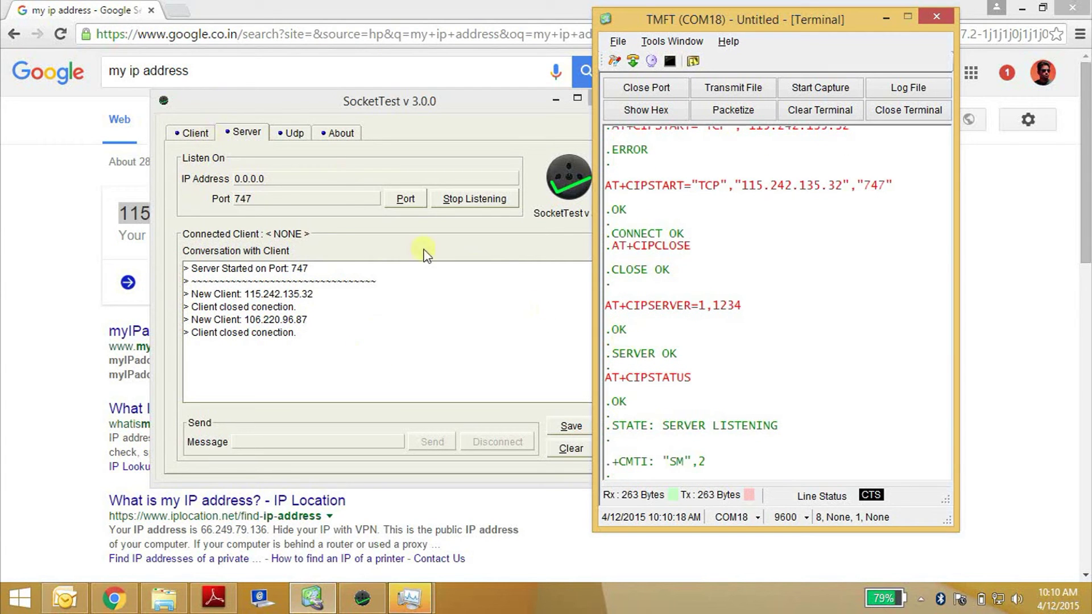
pyautogui.click(195, 133)
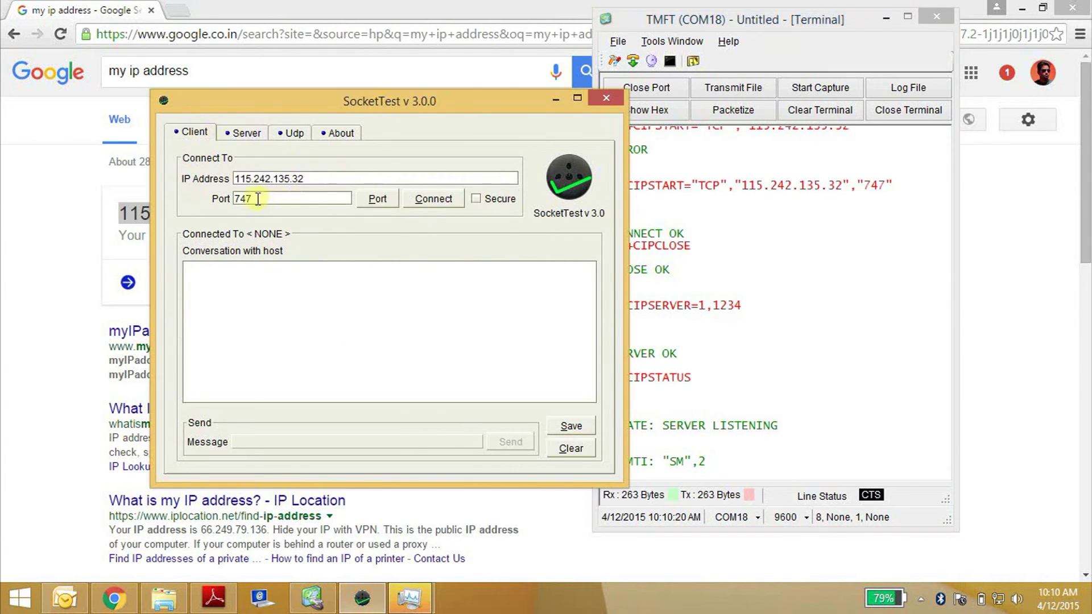
pyautogui.click(253, 136)
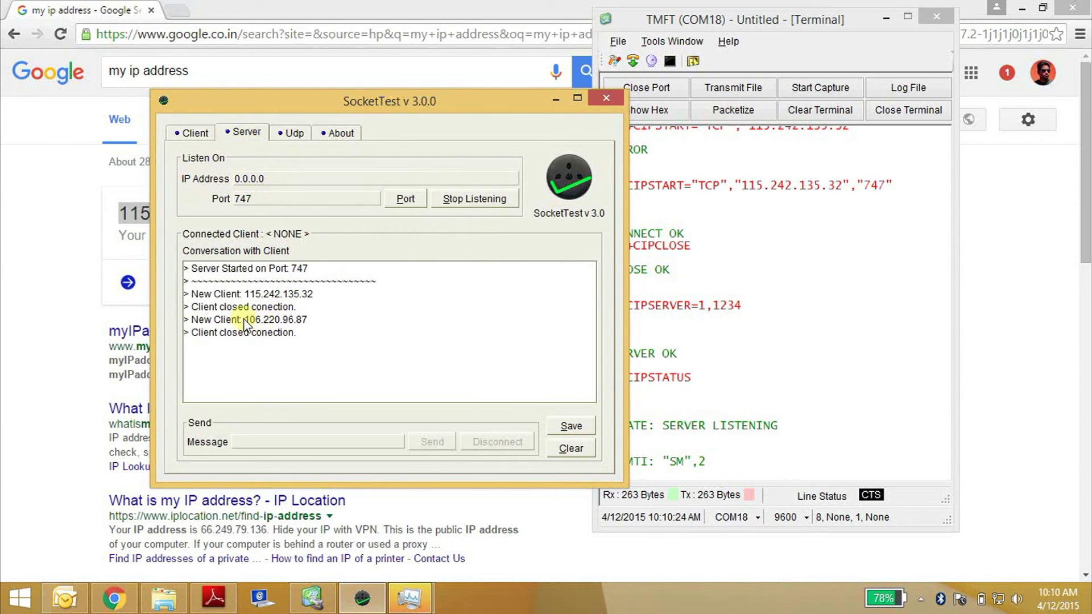
pyautogui.moveTo(244, 320); pyautogui.dragTo(306, 323)
pyautogui.hotkey('ctrl', 'c')
pyautogui.click(191, 133)
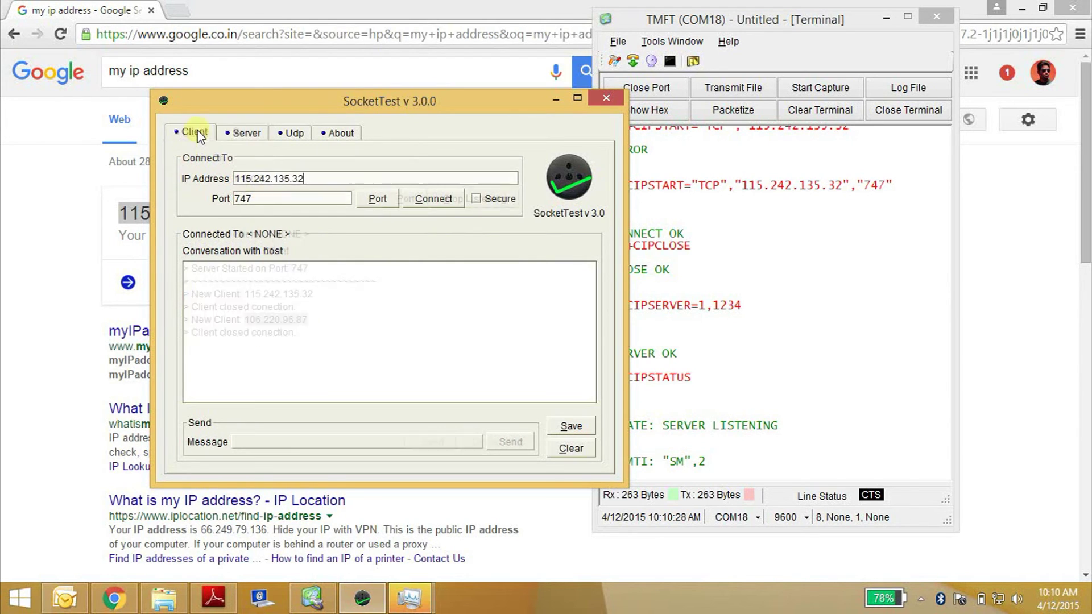
pyautogui.moveTo(303, 178); pyautogui.dragTo(201, 167)
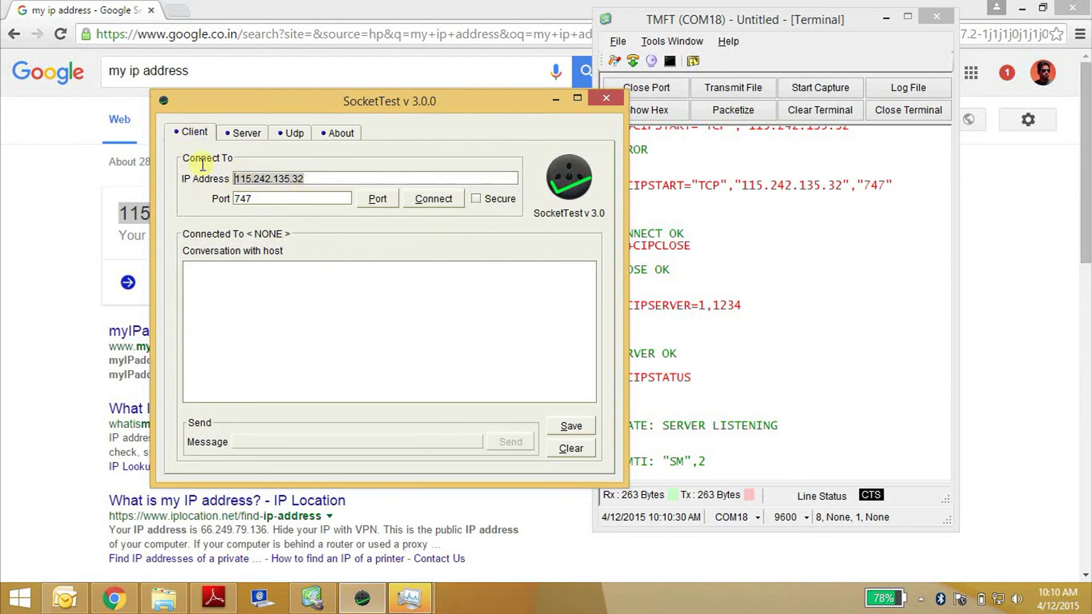
pyautogui.hotkey('ctrl', 'v')
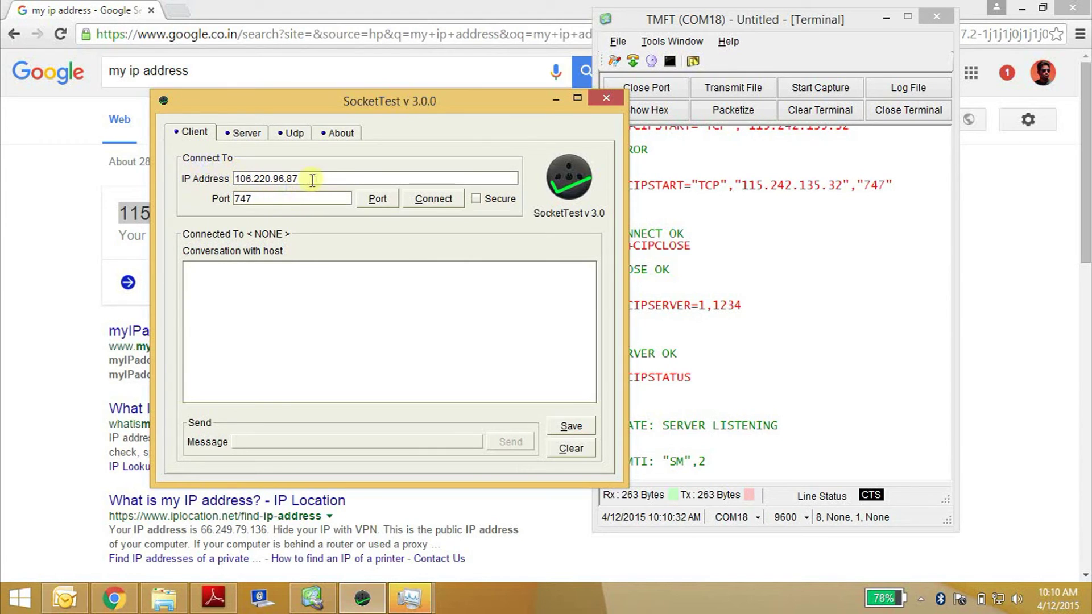
pyautogui.doubleClick(270, 199)
pyautogui.write('1')
pyautogui.write('234')
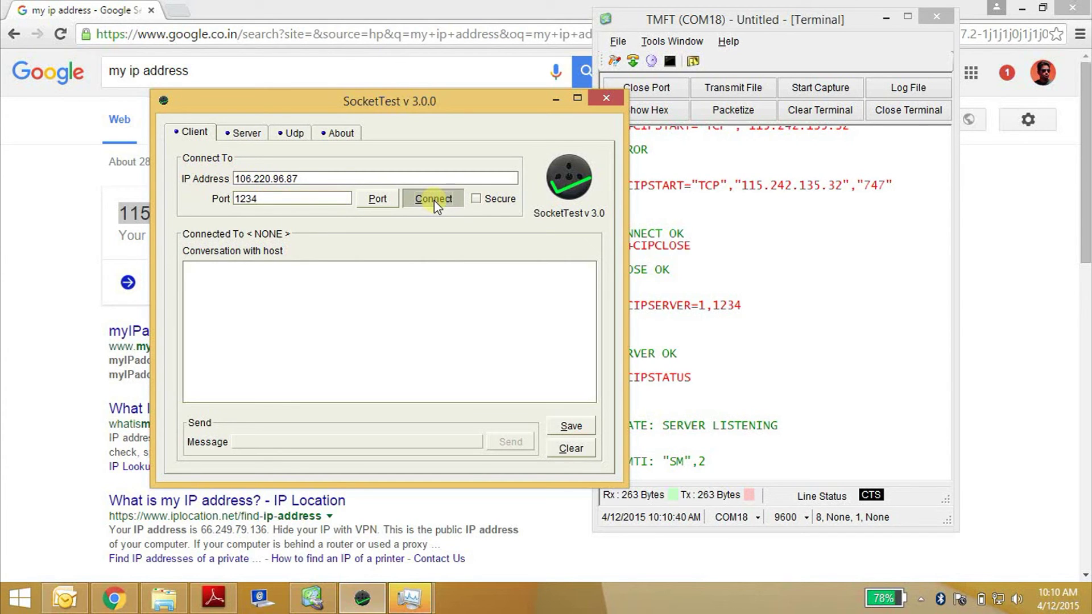
pyautogui.click(432, 212)
# - Dismiss the 'Connection timed out' error, nudge SocketTest lower, and bring the Google results page forward
pyautogui.click(248, 179)
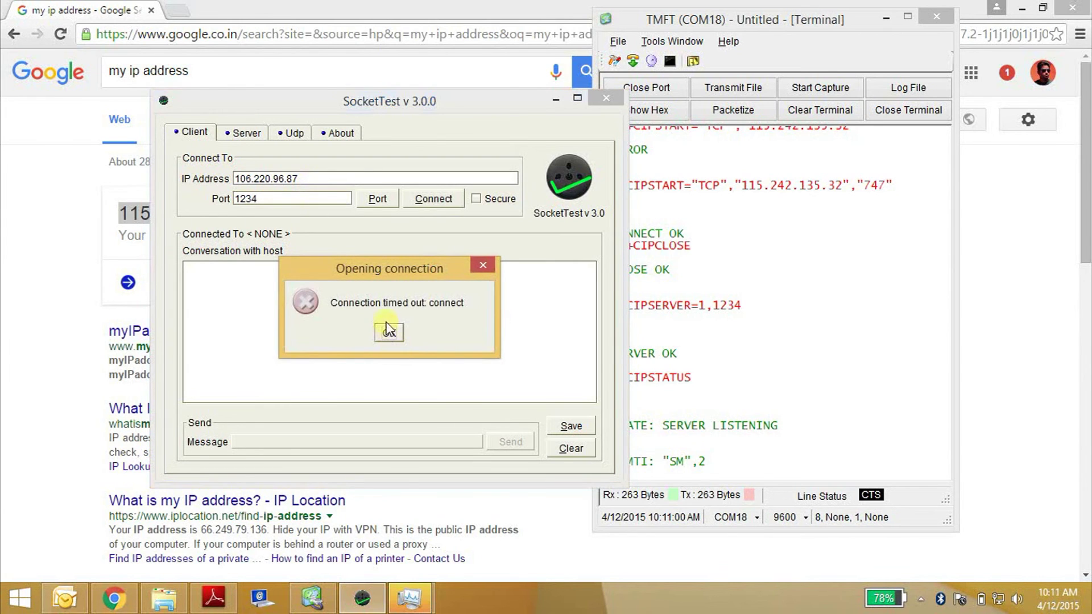
pyautogui.click(389, 333)
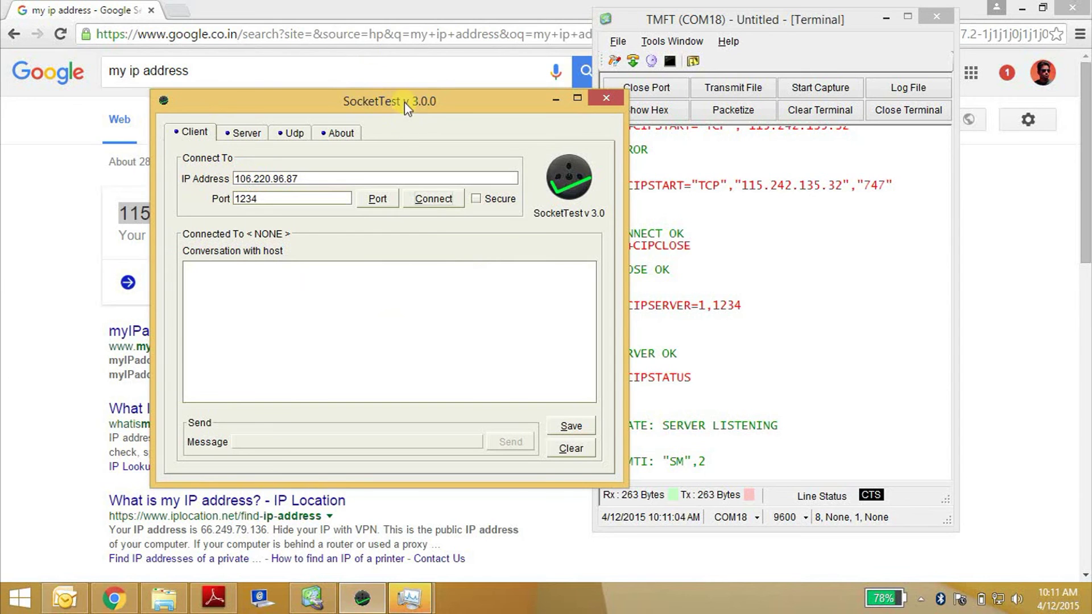
pyautogui.moveTo(405, 101); pyautogui.dragTo(405, 128)
pyautogui.click(233, 28)
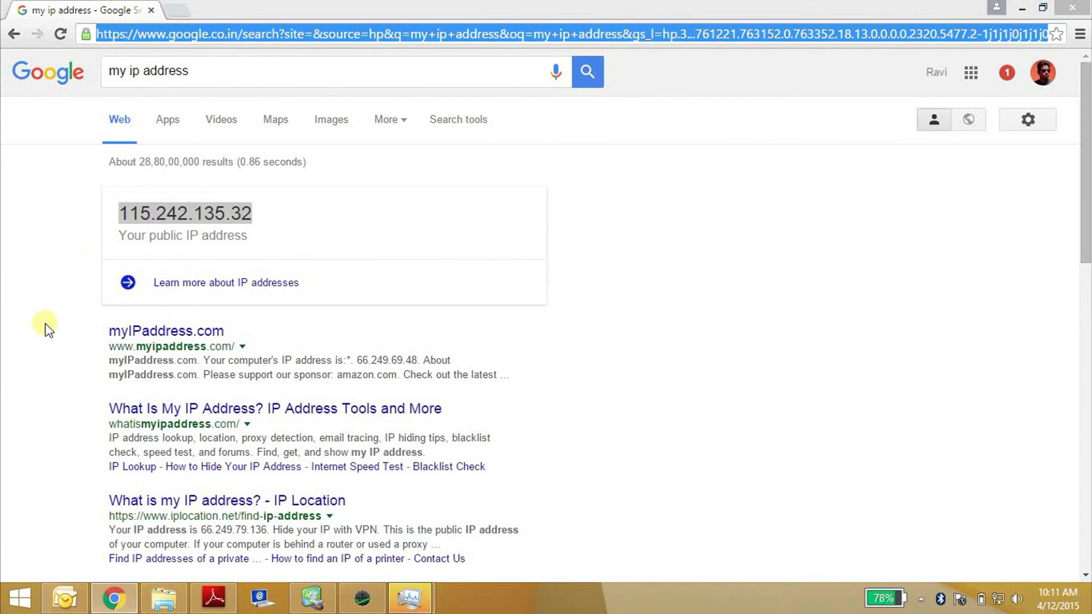
# - Replace the 'my ip address' Google query with 'using sim900 as tcp server' and search
pyautogui.hotkey('alt', 'Tab')
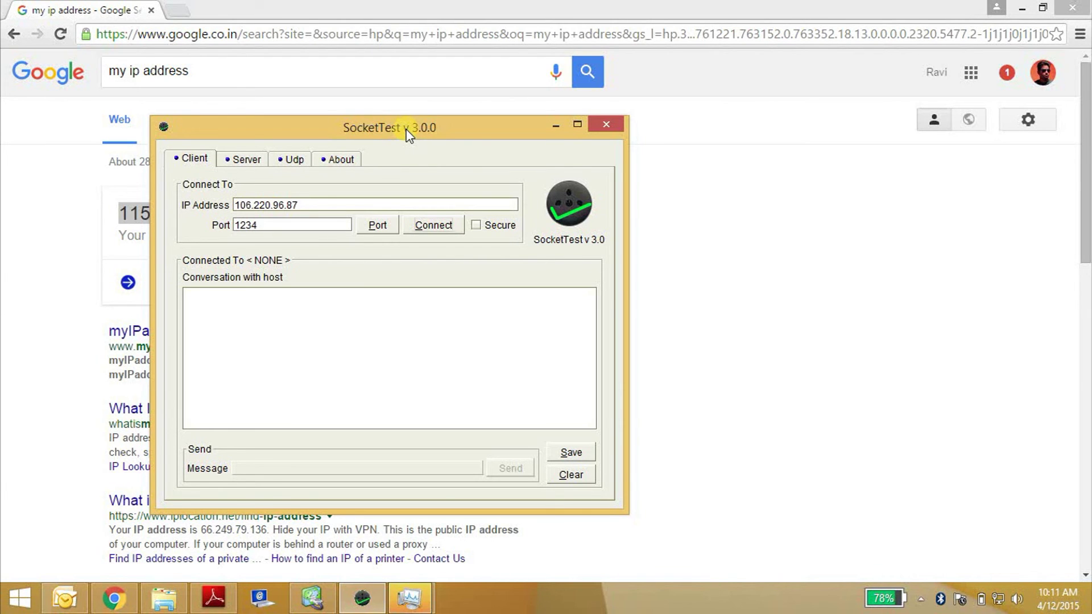
pyautogui.click(240, 36)
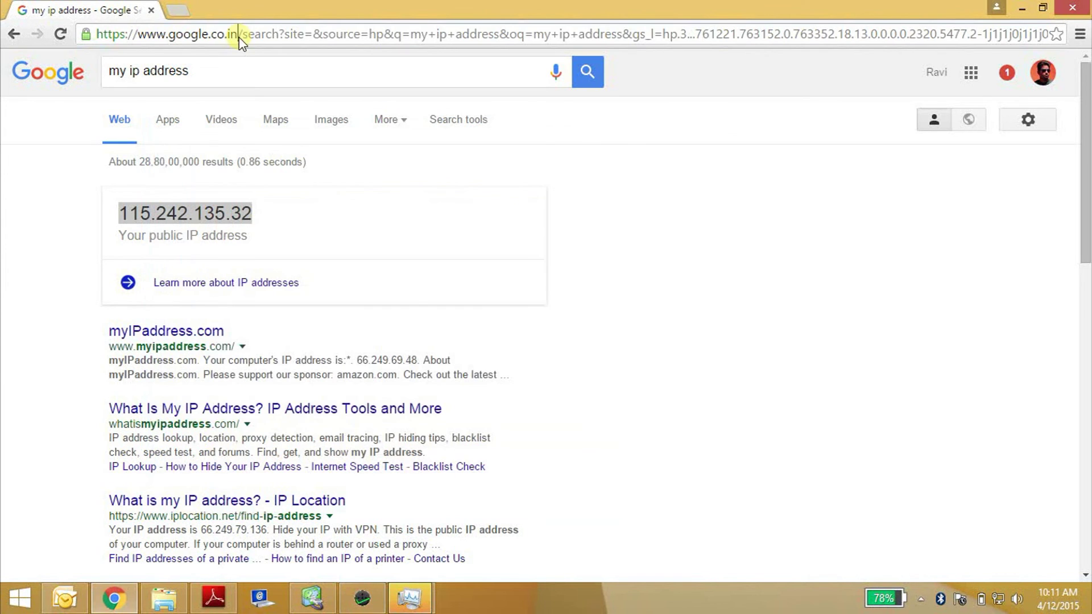
pyautogui.click(256, 71)
pyautogui.hotkey('ctrl', 'a')
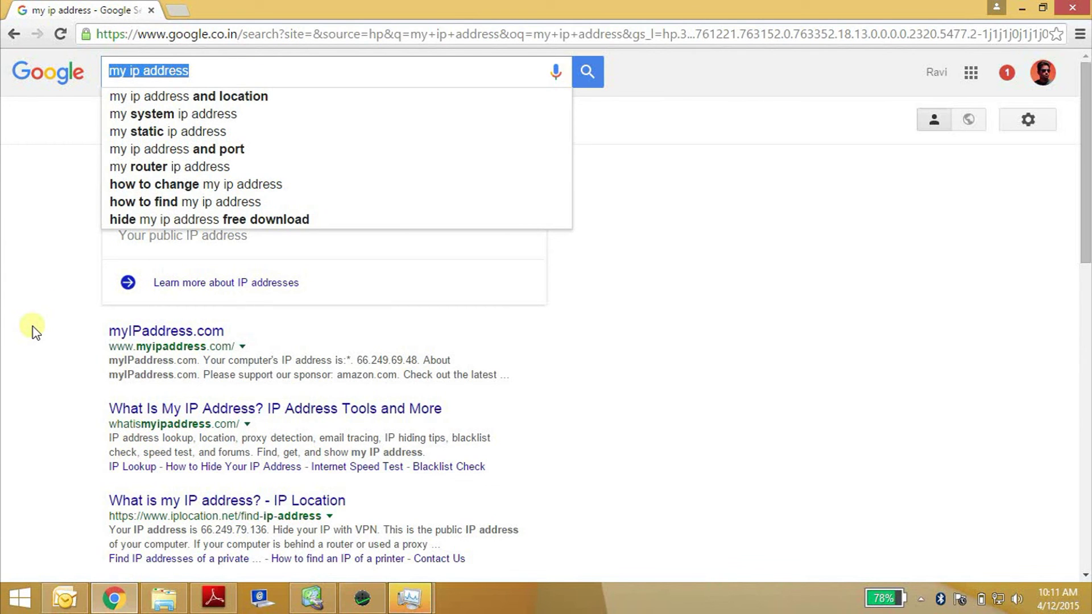
pyautogui.write('using sim900')
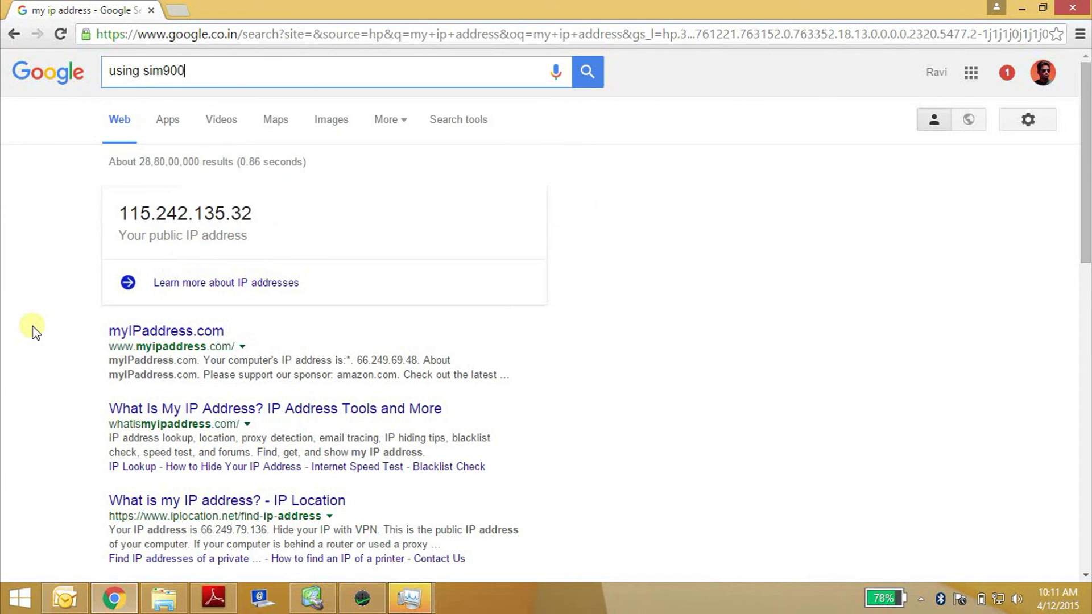
pyautogui.write(' as tcp ser')
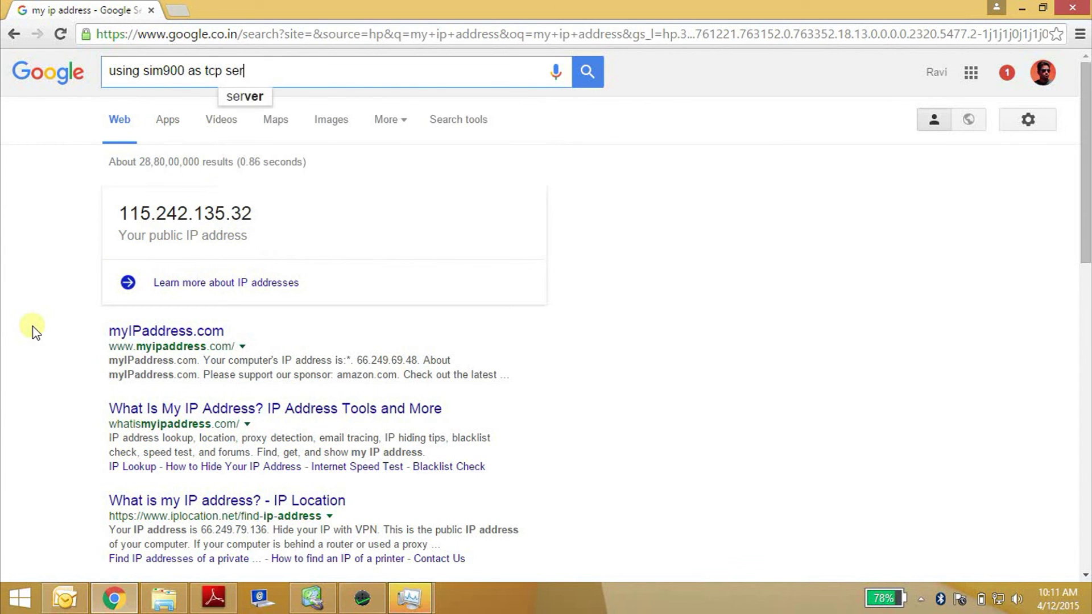
pyautogui.write('ver')
pyautogui.press('Return')
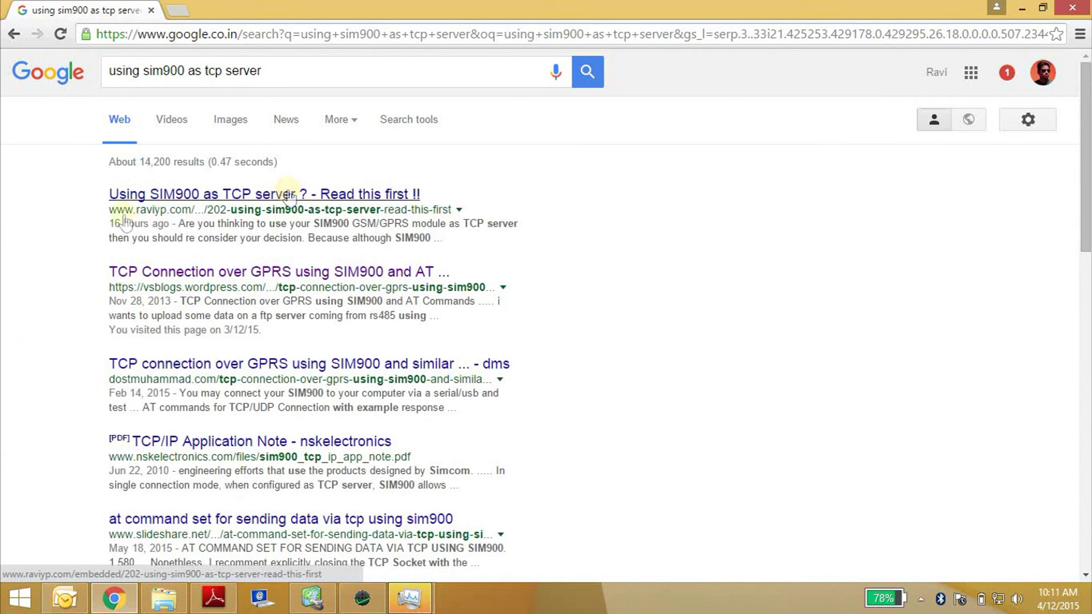
# - Read raviyp.com's fix for inbound NAT blocking, highlighting 'APN with VPN', then return to SocketTest
pyautogui.click(17, 224)
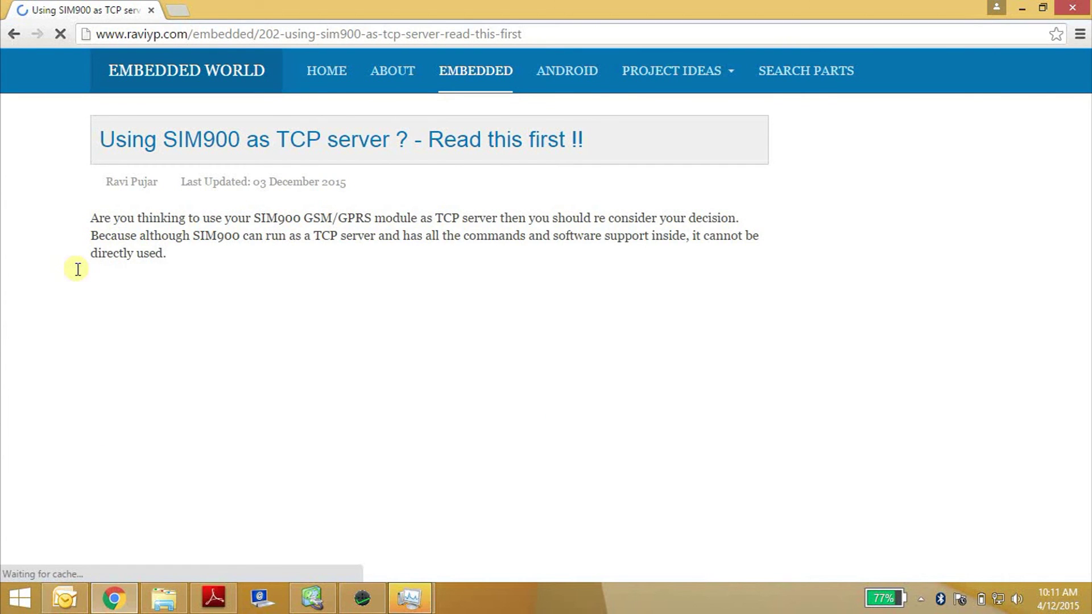
pyautogui.scroll(-10, 77, 269)
pyautogui.scroll(-3, 78, 272)
pyautogui.scroll(-3, 79, 273)
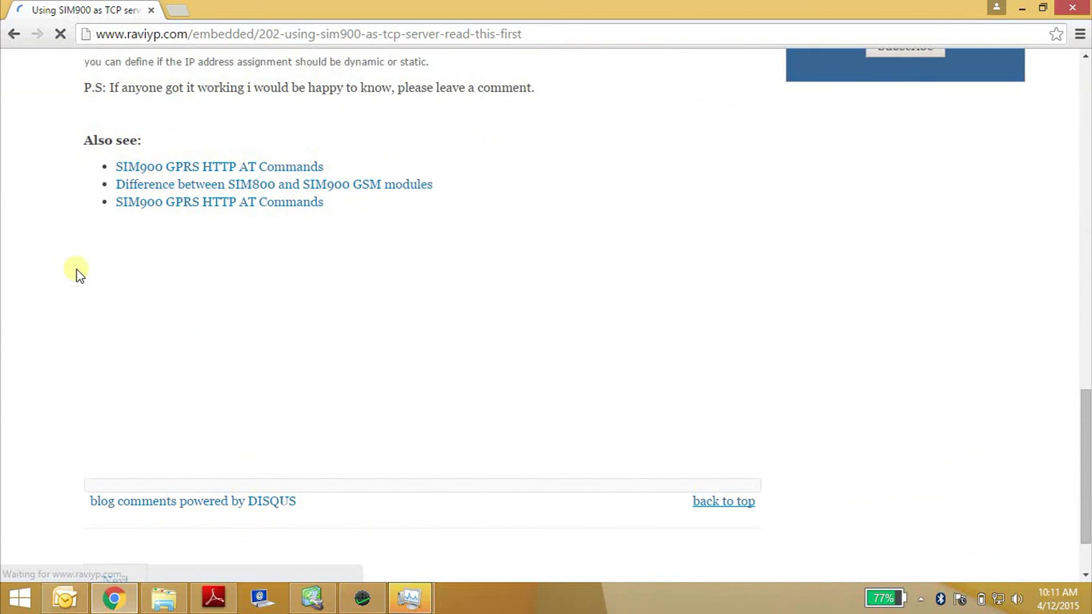
pyautogui.scroll(2, 78, 273)
pyautogui.scroll(1, 78, 273)
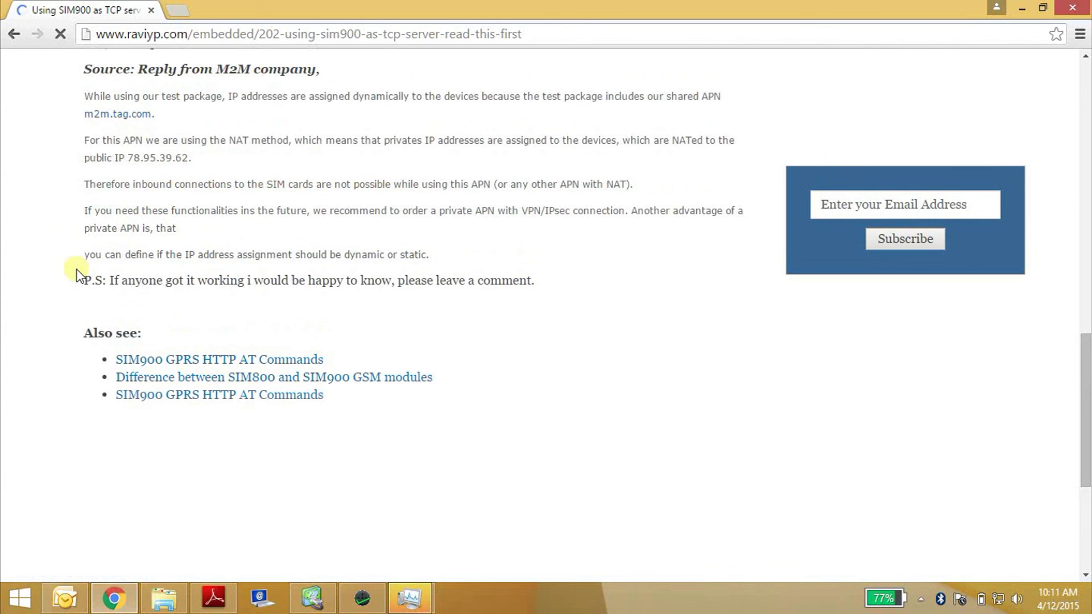
pyautogui.scroll(1, 77, 245)
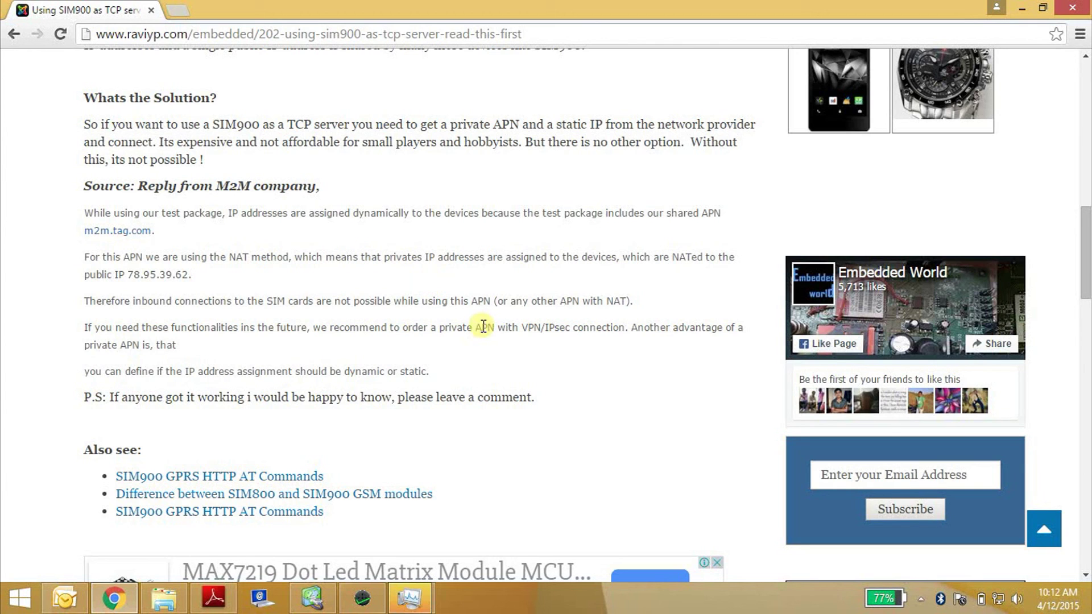
pyautogui.moveTo(476, 327); pyautogui.dragTo(547, 327)
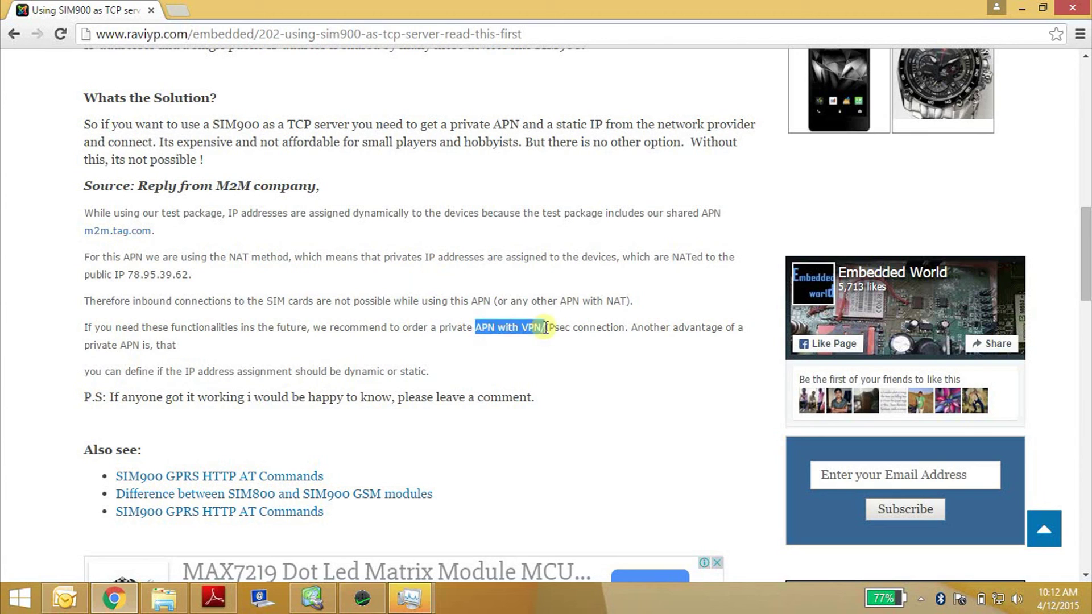
pyautogui.click(546, 329)
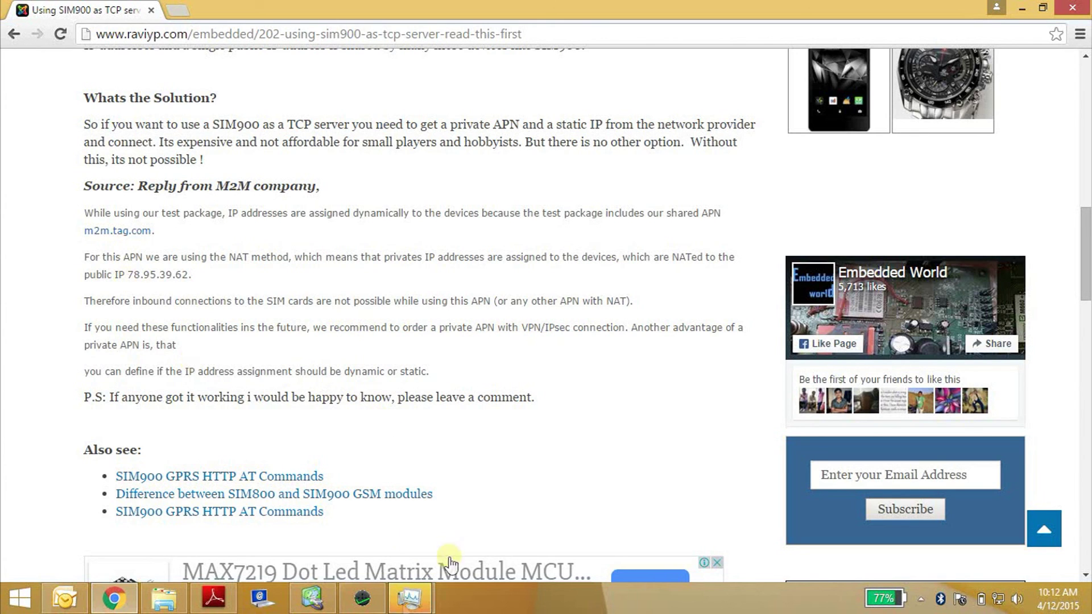
pyautogui.click(376, 607)
pyautogui.moveTo(312, 597)
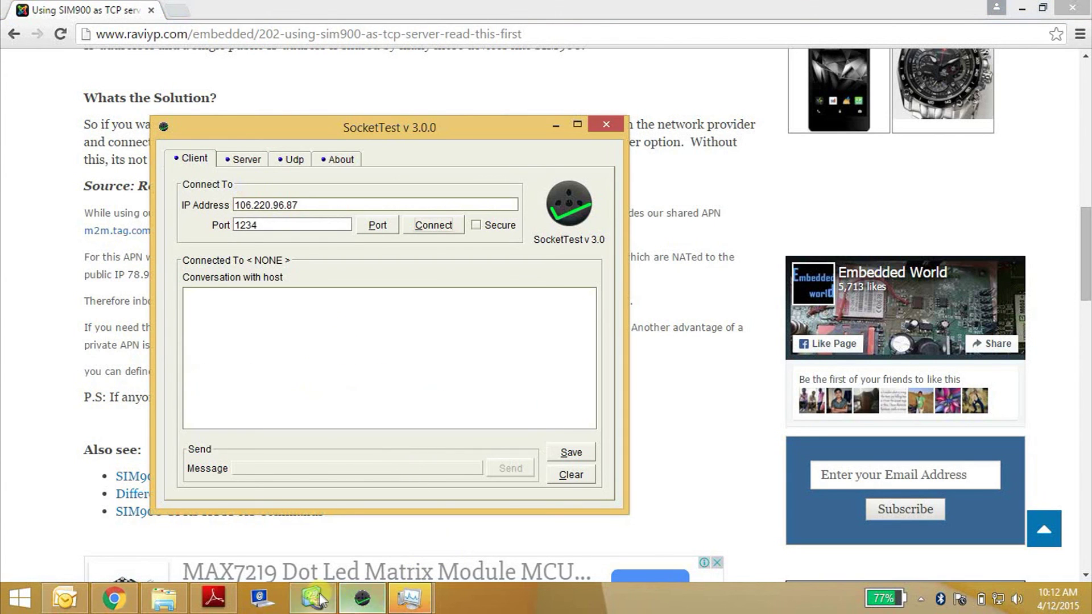